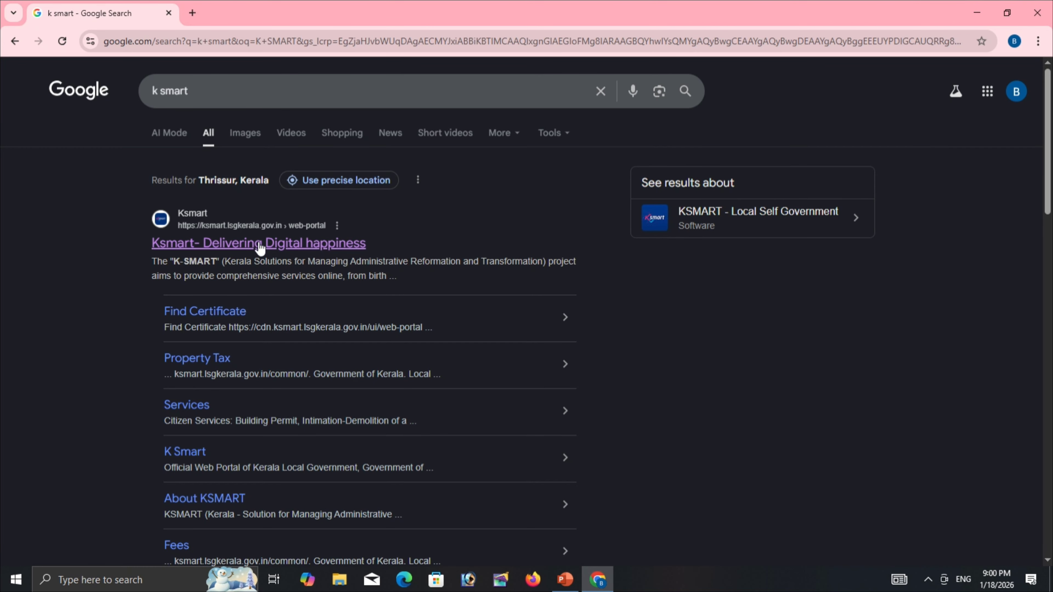
# - Open the K-SMART portal and go to the Citizen Login page
pyautogui.click(257, 243)
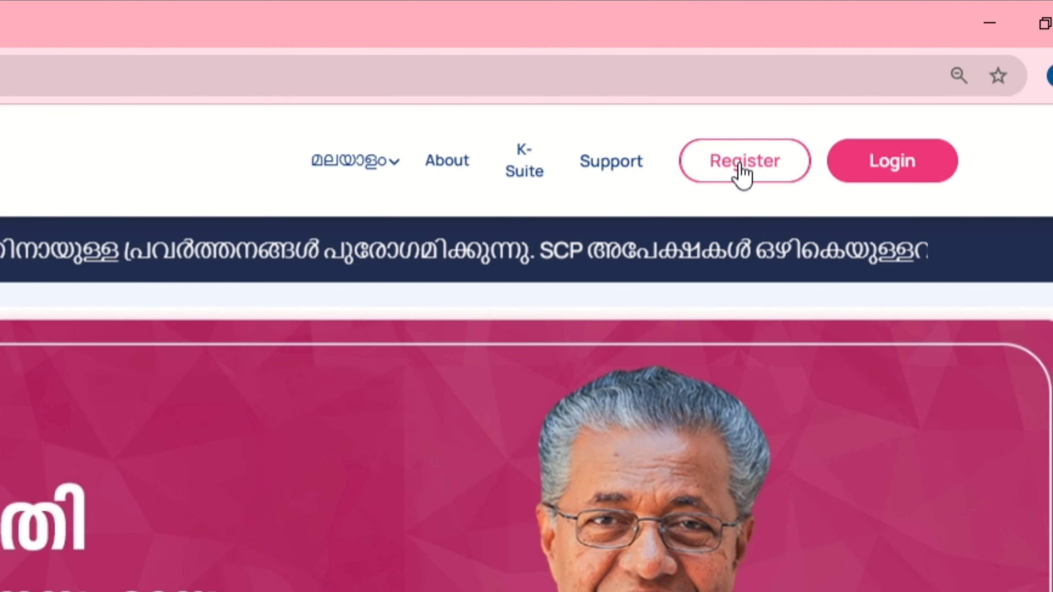
pyautogui.click(743, 171)
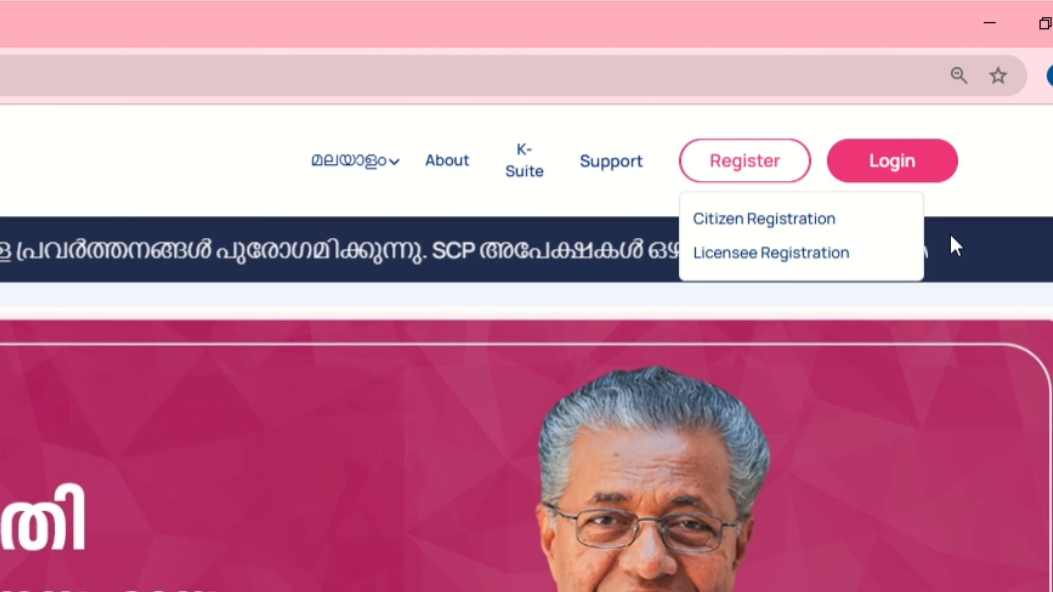
pyautogui.click(906, 171)
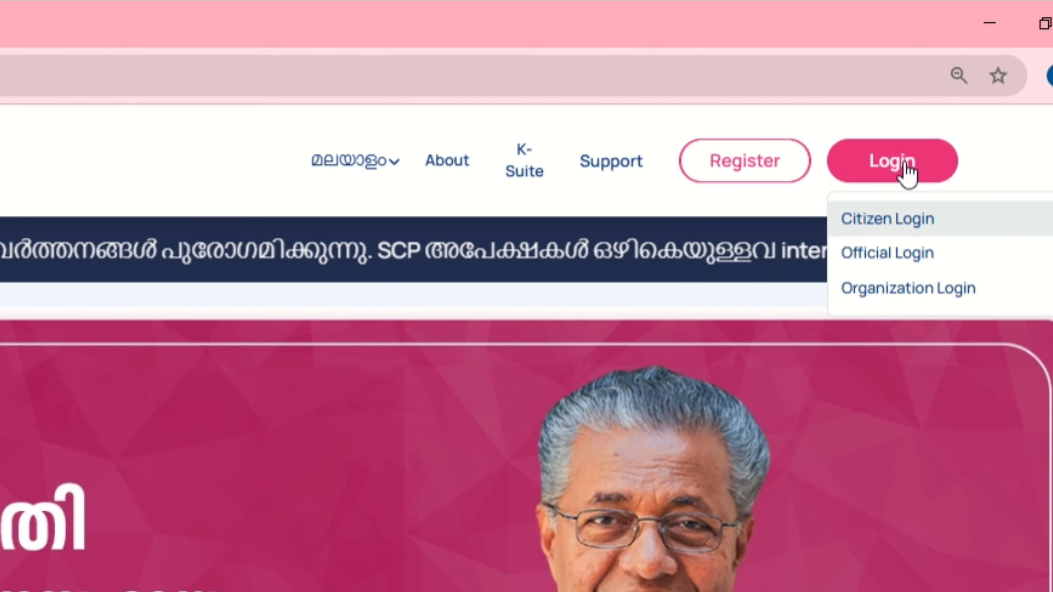
pyautogui.click(886, 220)
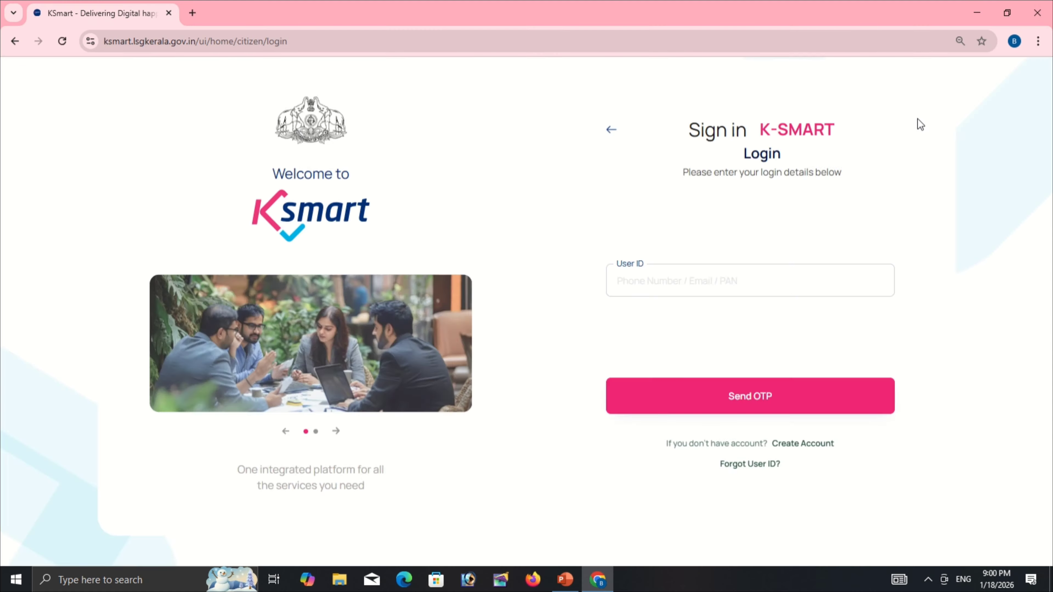
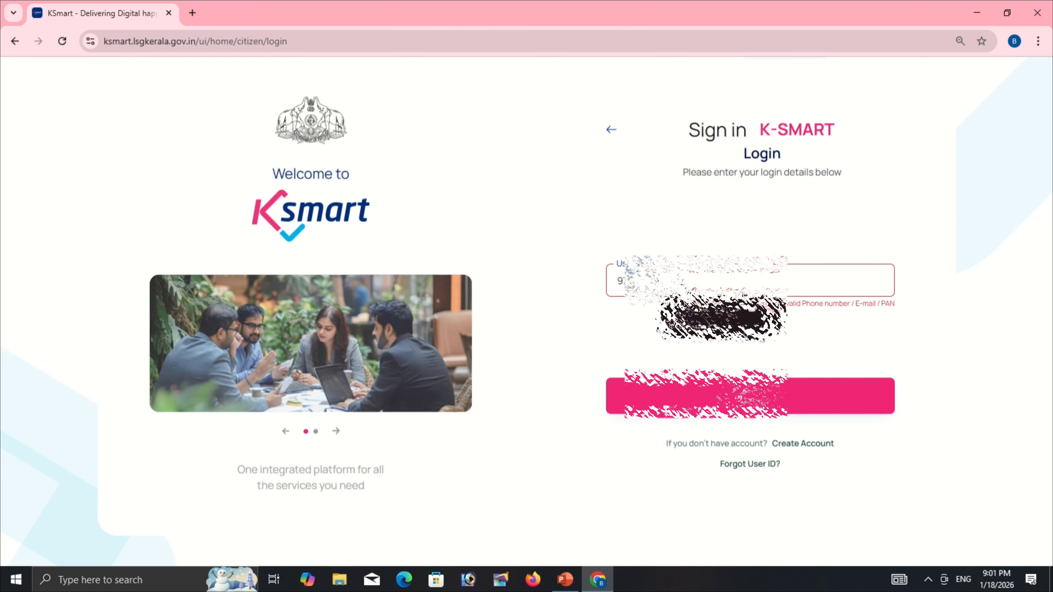
# - Log in with the saved user ID and the received one-time password
pyautogui.click(727, 320)
pyautogui.click(736, 396)
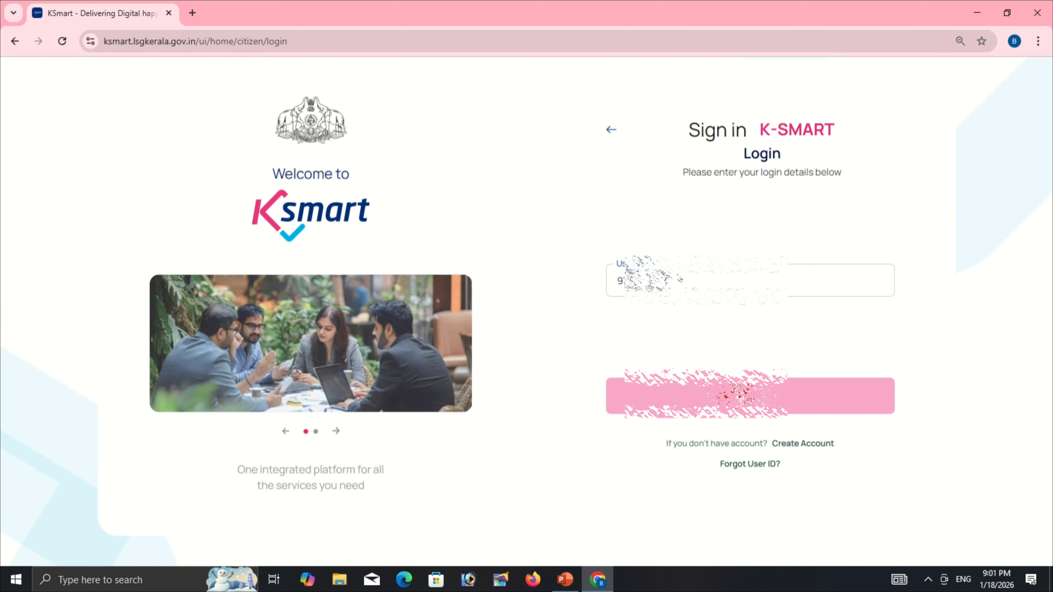
pyautogui.click(668, 258)
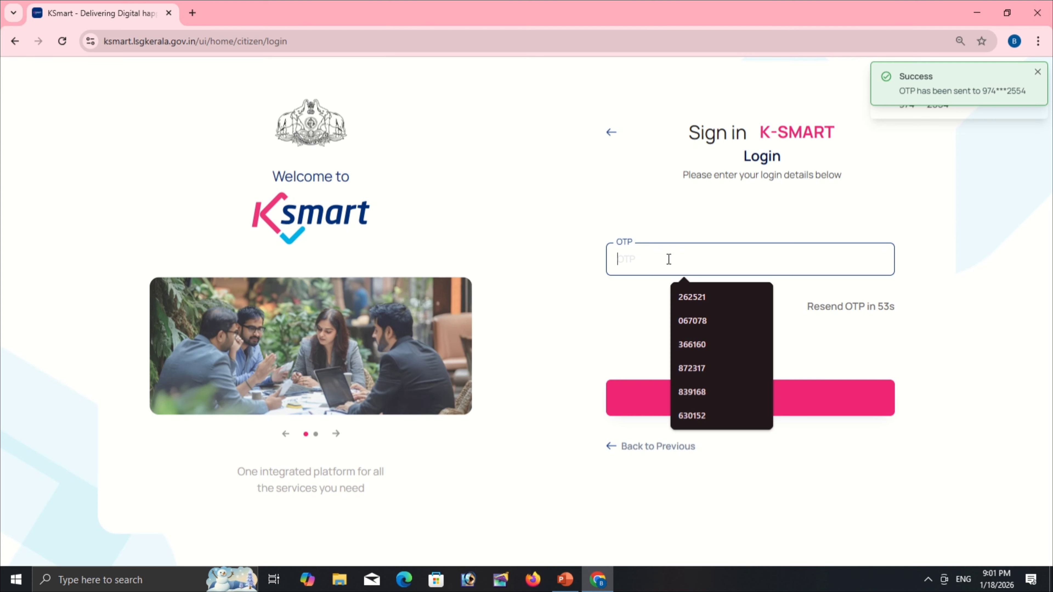
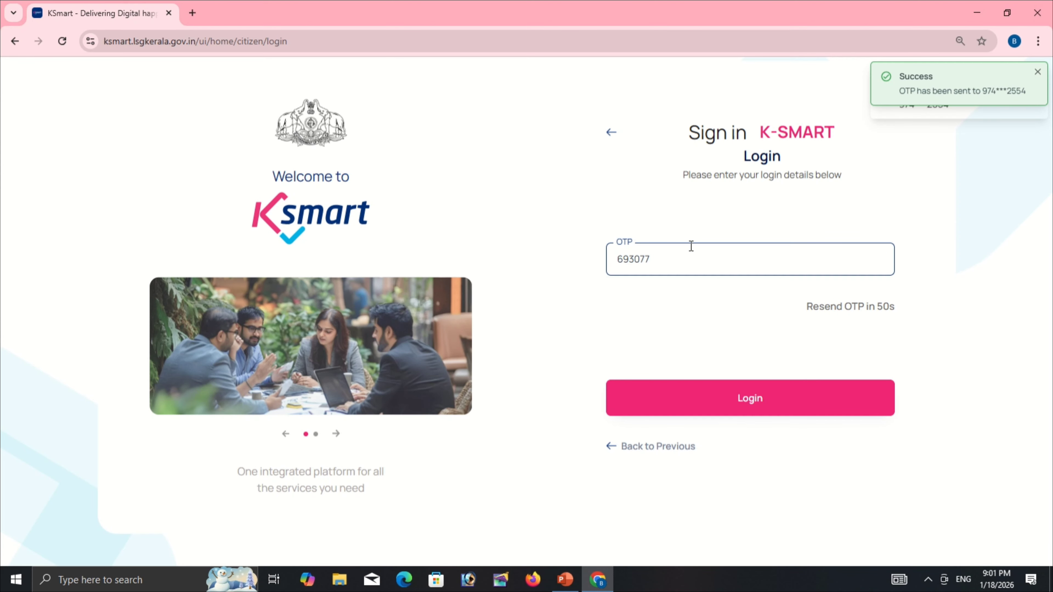
pyautogui.click(777, 399)
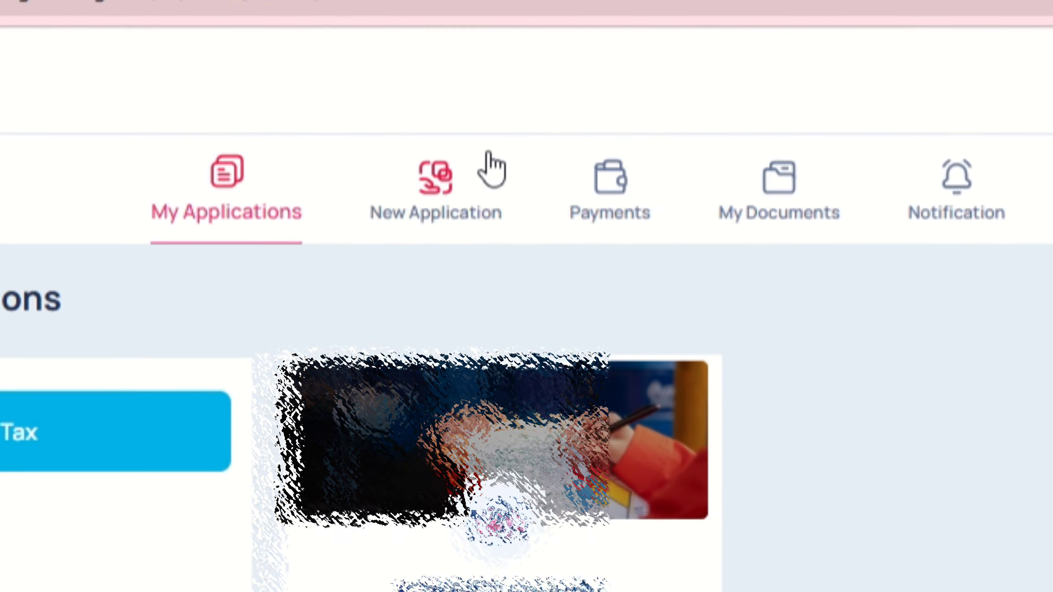
# - Browse New Application > Property Tax > Residence Certificate, then return to the service categories
pyautogui.click(456, 205)
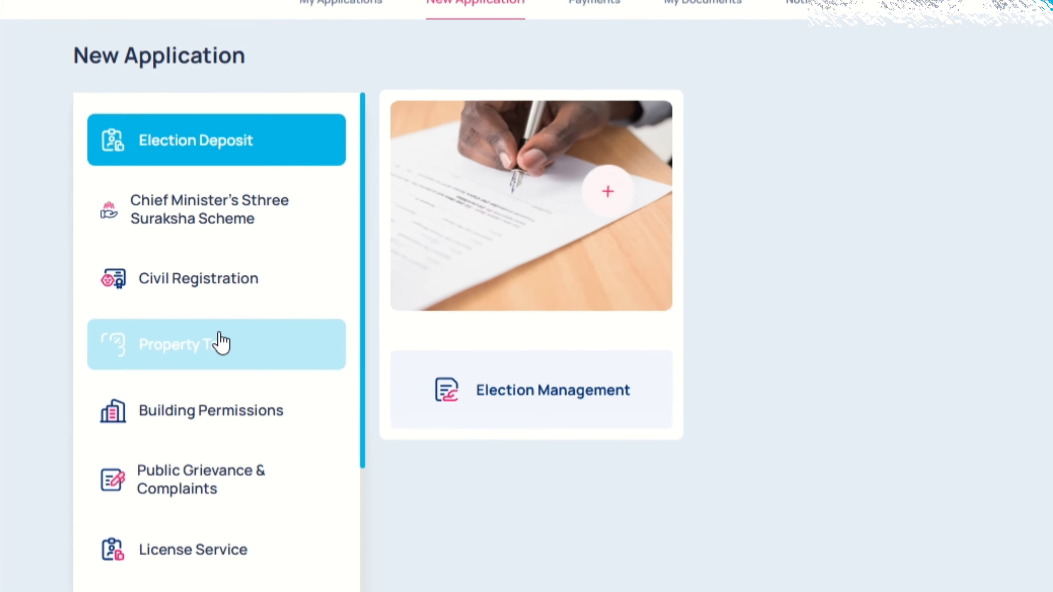
pyautogui.click(222, 342)
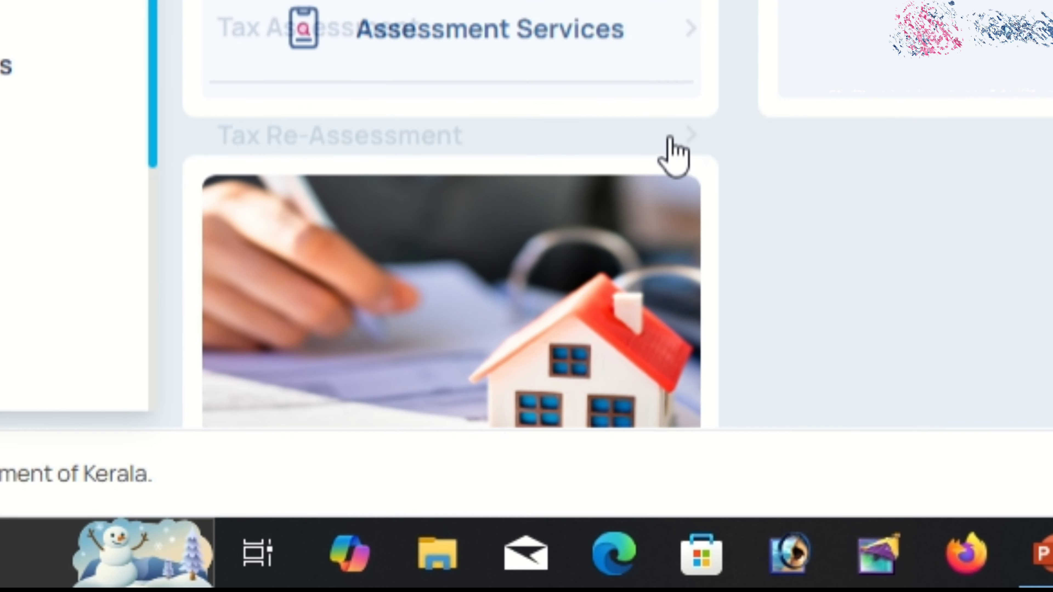
pyautogui.scroll(-1, 427, 431)
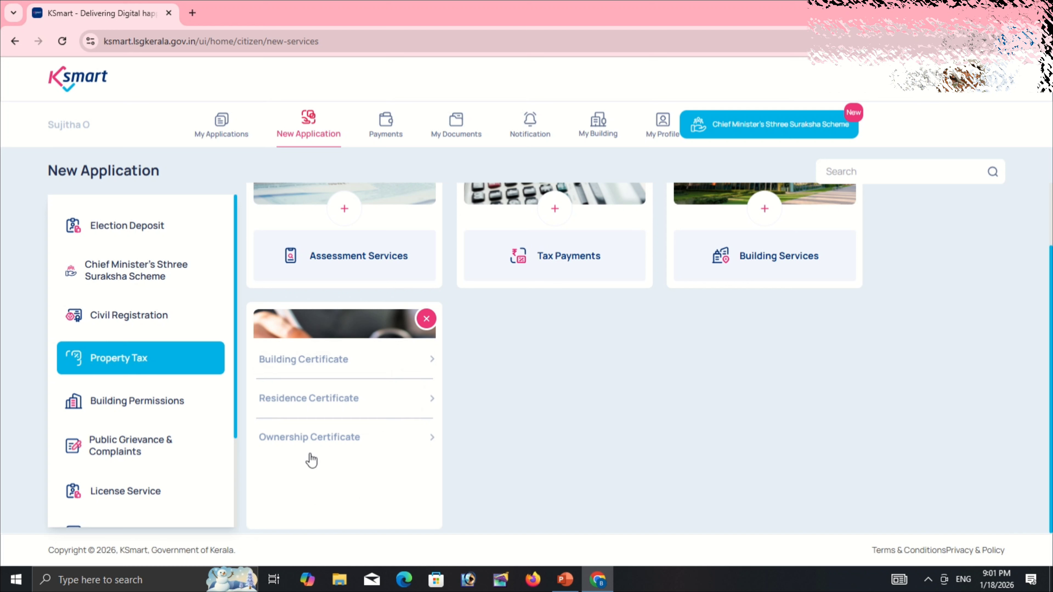
pyautogui.click(312, 399)
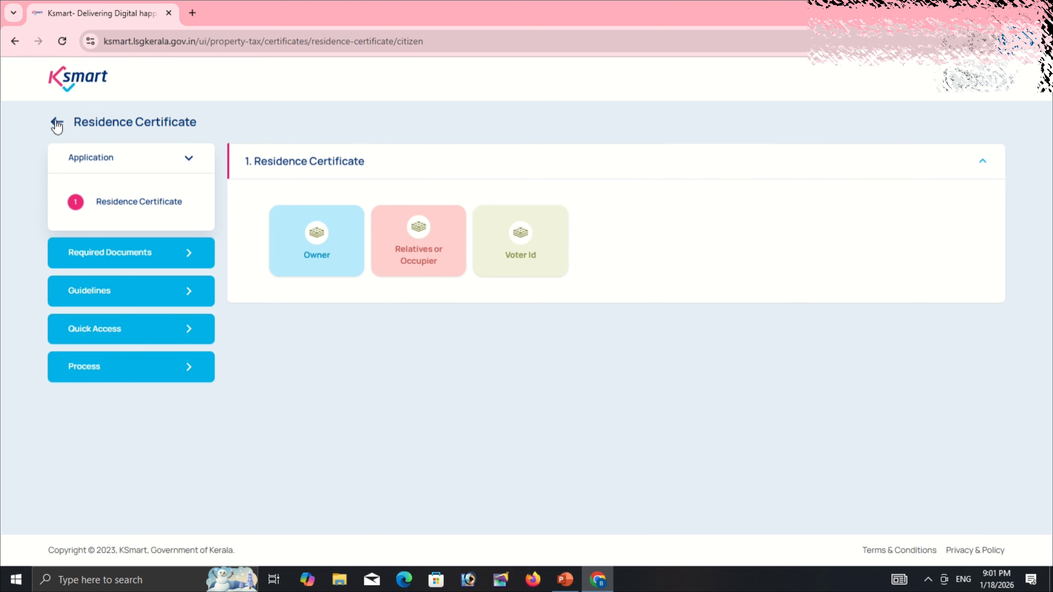
pyautogui.click(56, 122)
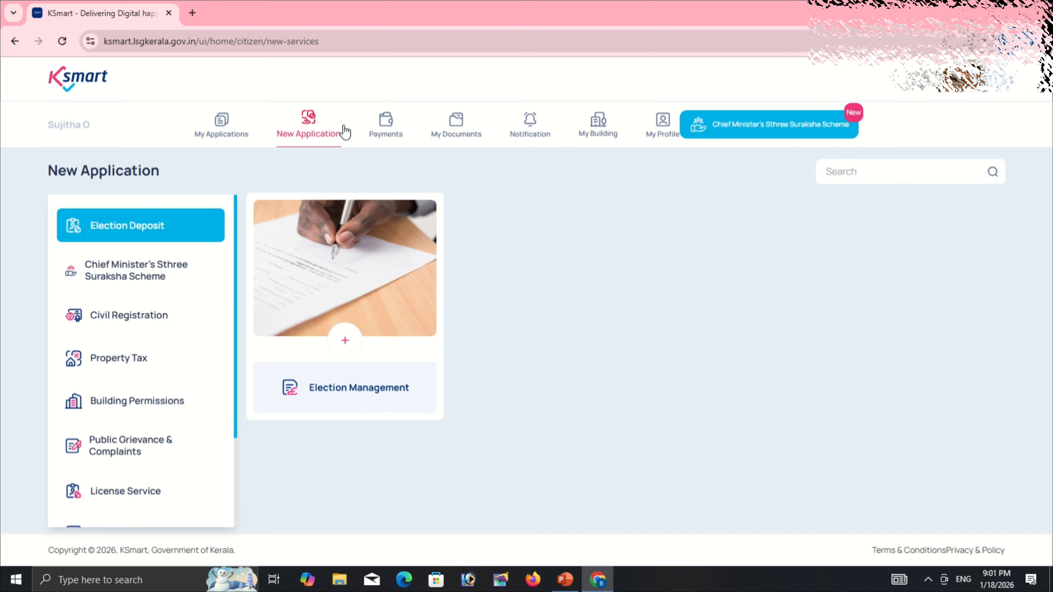
# - Search services for 'RESIDE' and open the Property Tax > Residence Certificate result
pyautogui.click(878, 171)
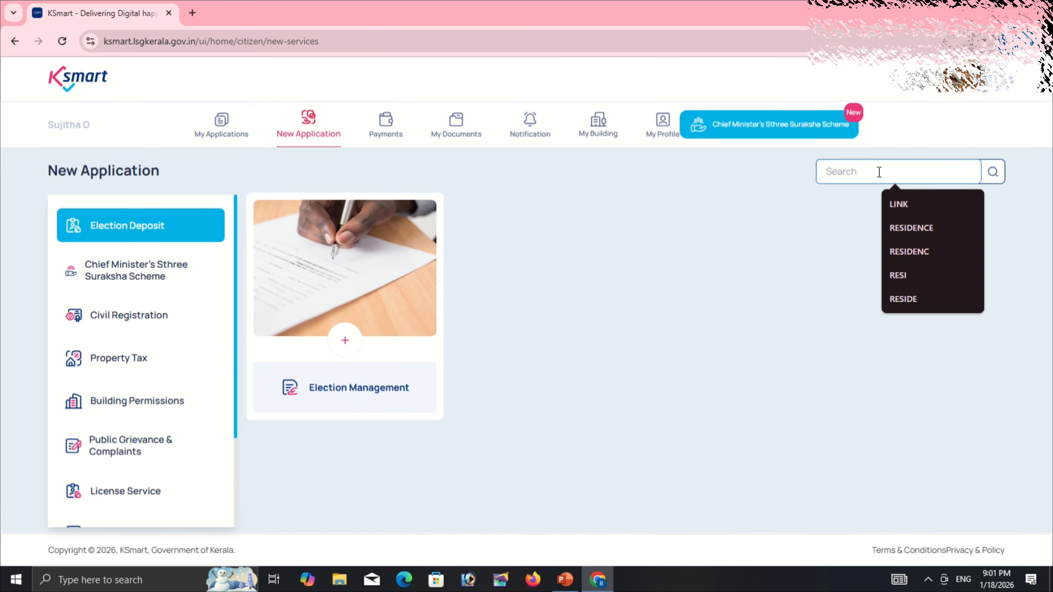
pyautogui.write('RE')
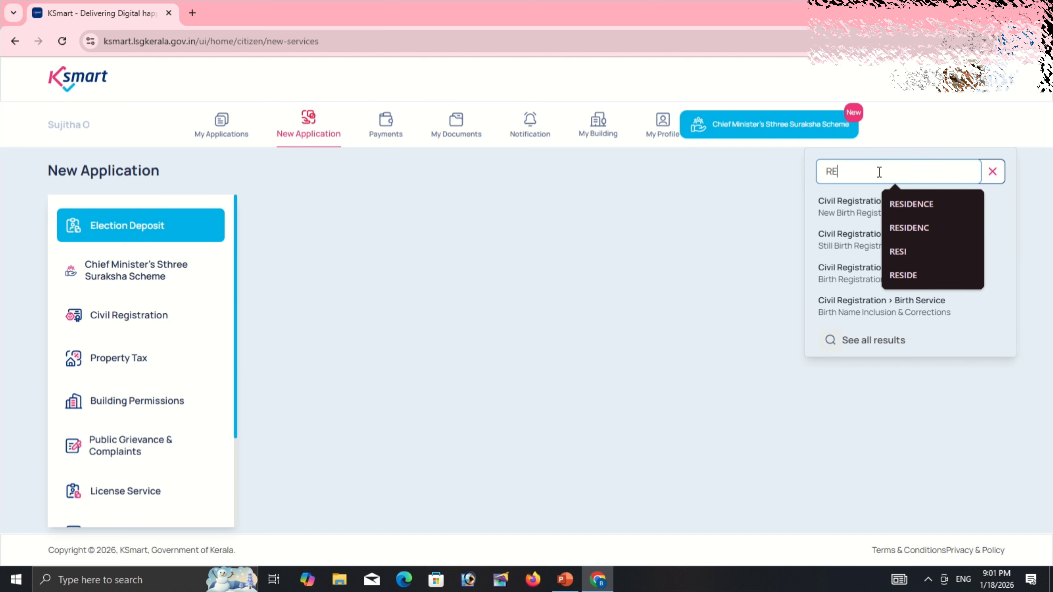
pyautogui.write('SI')
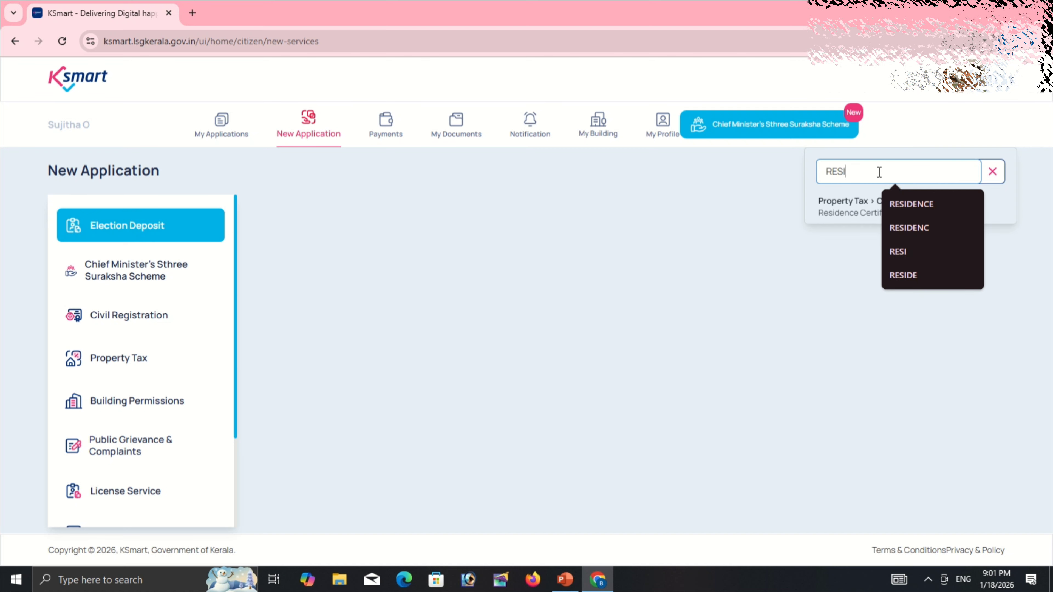
pyautogui.write('DE')
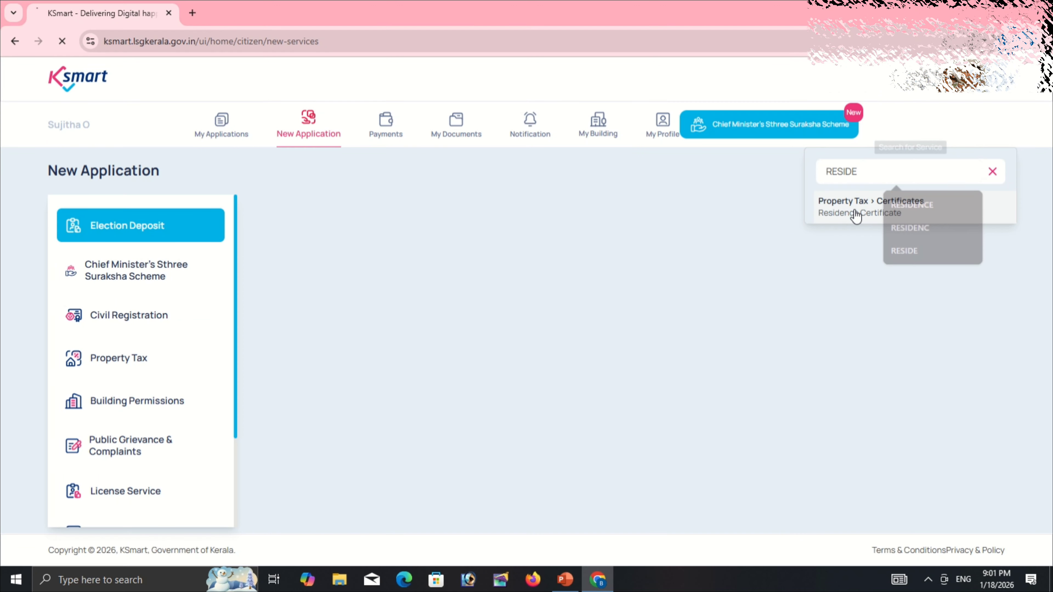
pyautogui.click(567, 306)
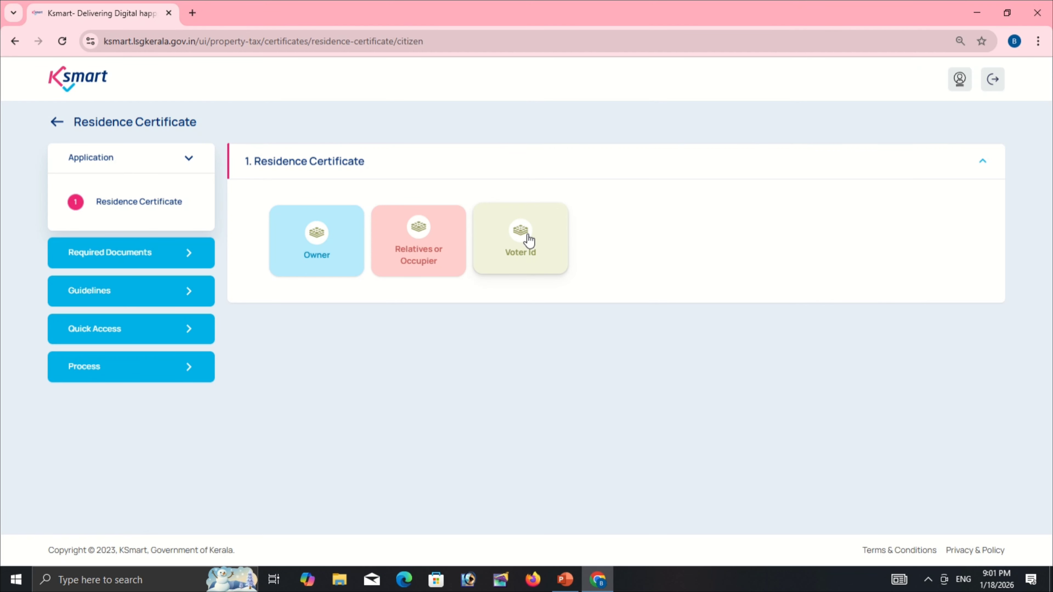
# - Start a Voter Id residence certificate and search the ward's building by door number 693
pyautogui.click(528, 240)
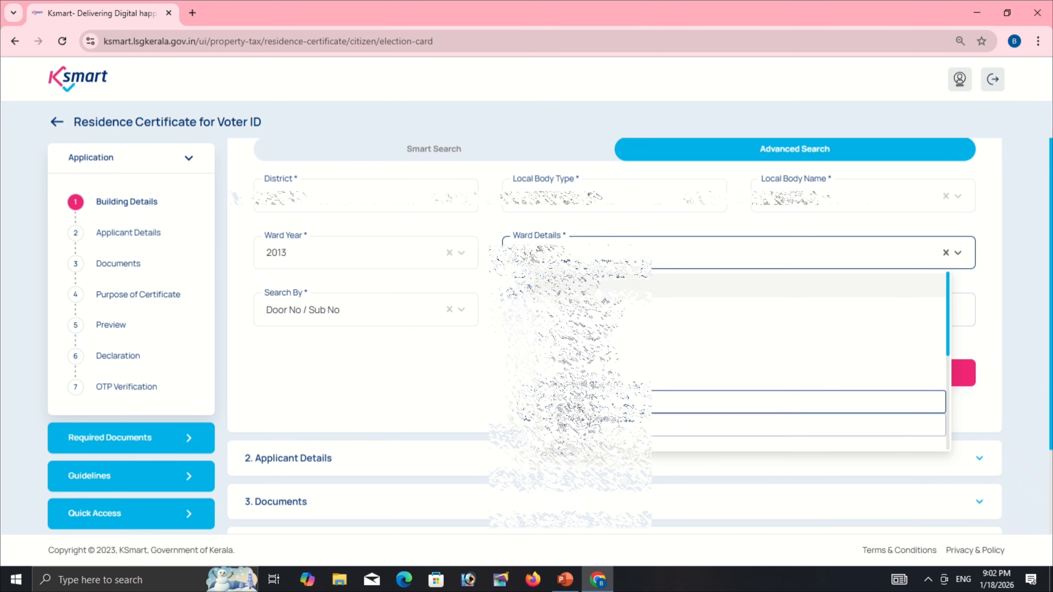
pyautogui.click(788, 426)
pyautogui.click(601, 309)
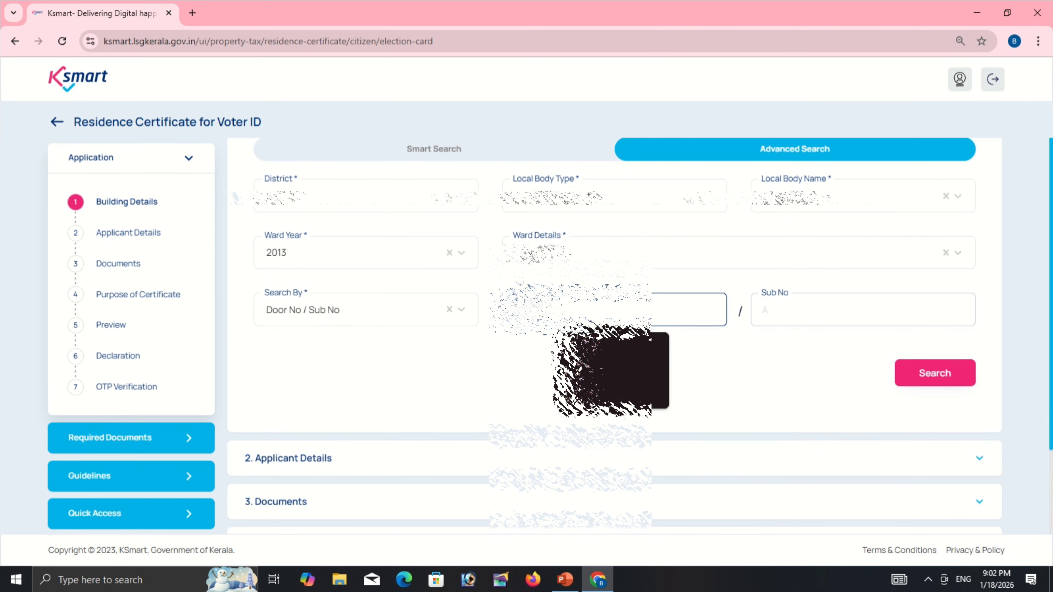
pyautogui.write('6')
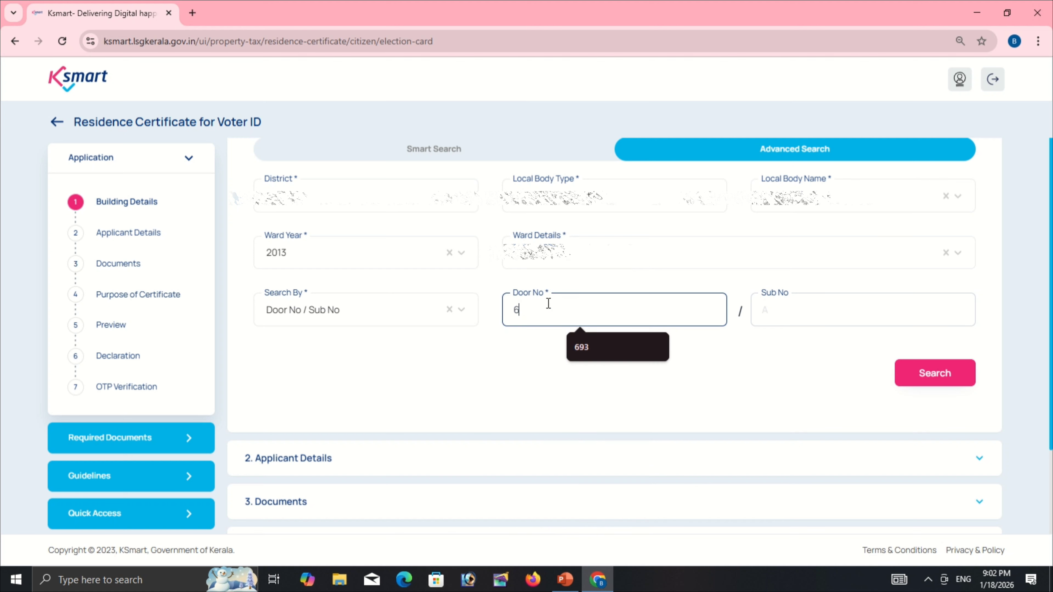
pyautogui.write('93')
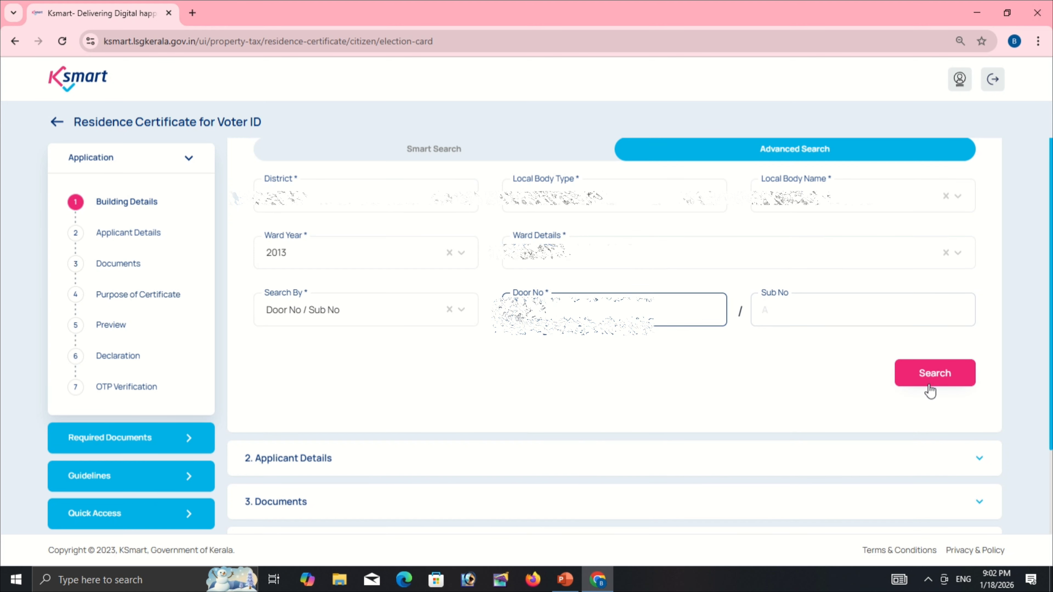
pyautogui.click(924, 375)
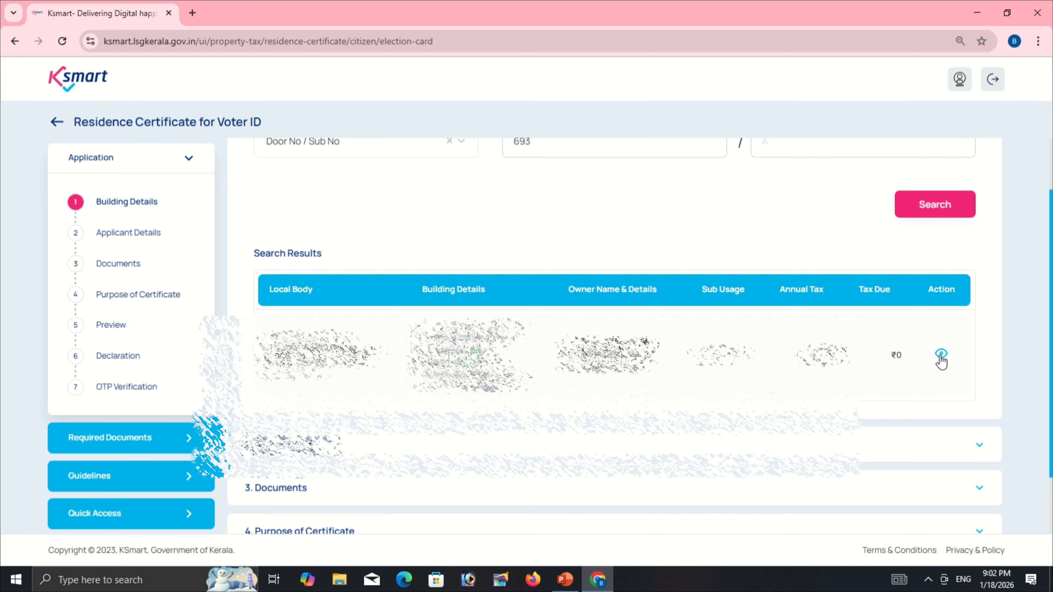
# - Review the found building's details and proceed with that building
pyautogui.click(941, 355)
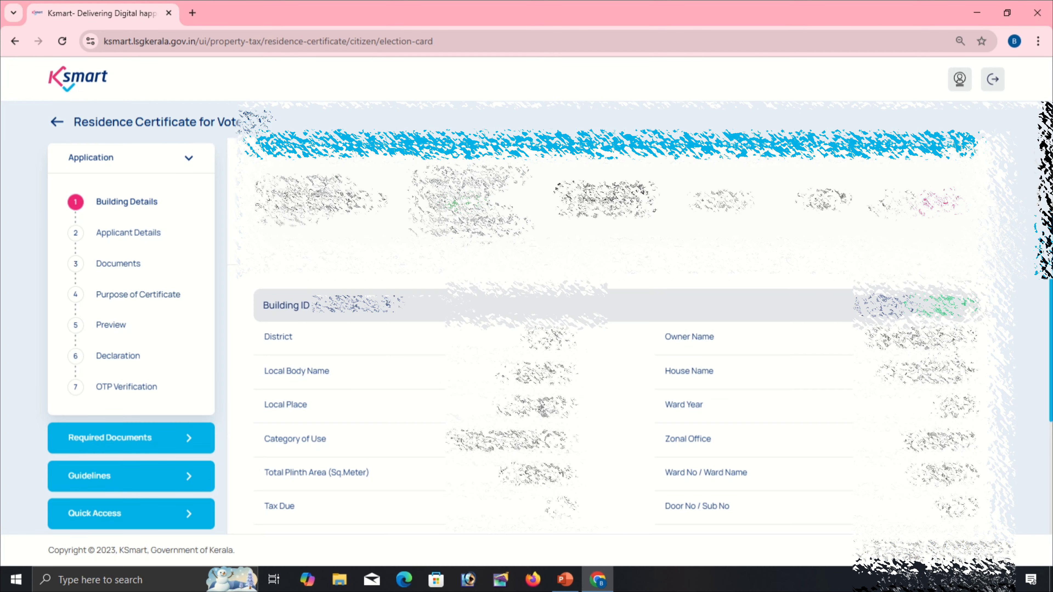
pyautogui.scroll(-2, 613, 332)
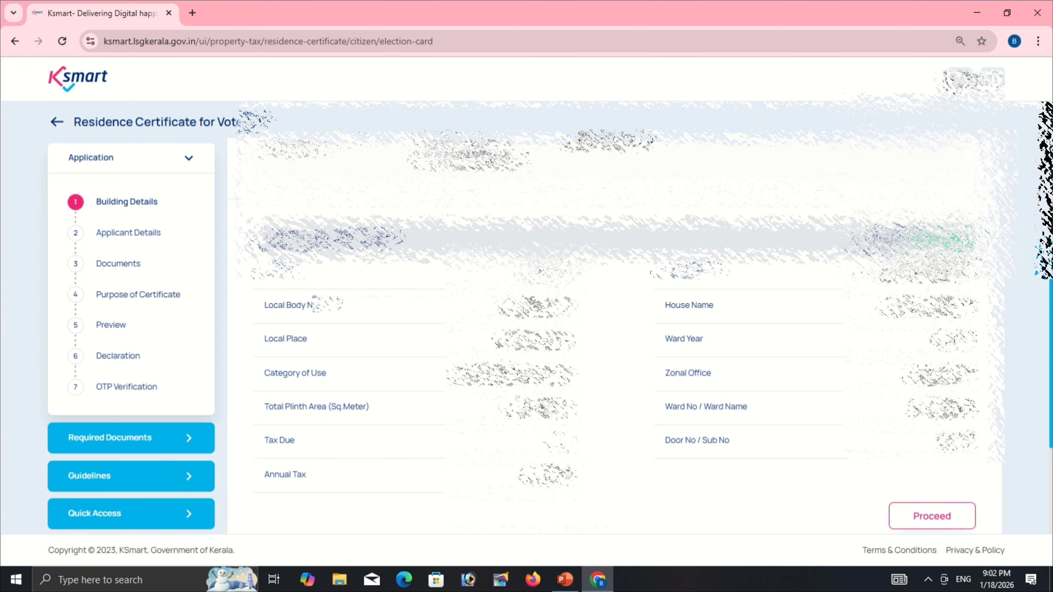
pyautogui.scroll(-2, 614, 331)
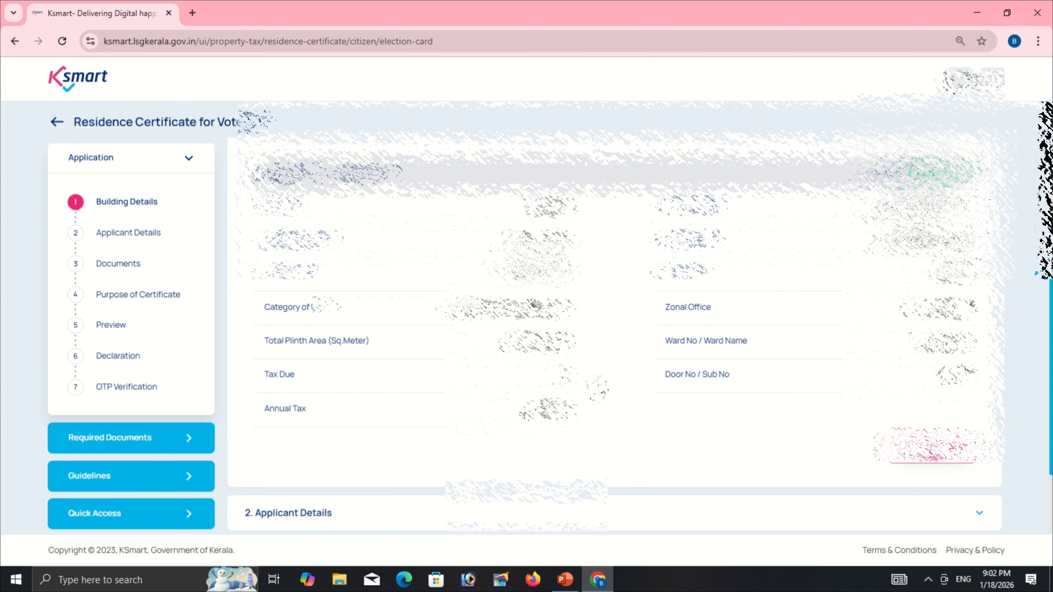
pyautogui.scroll(-2, 601, 364)
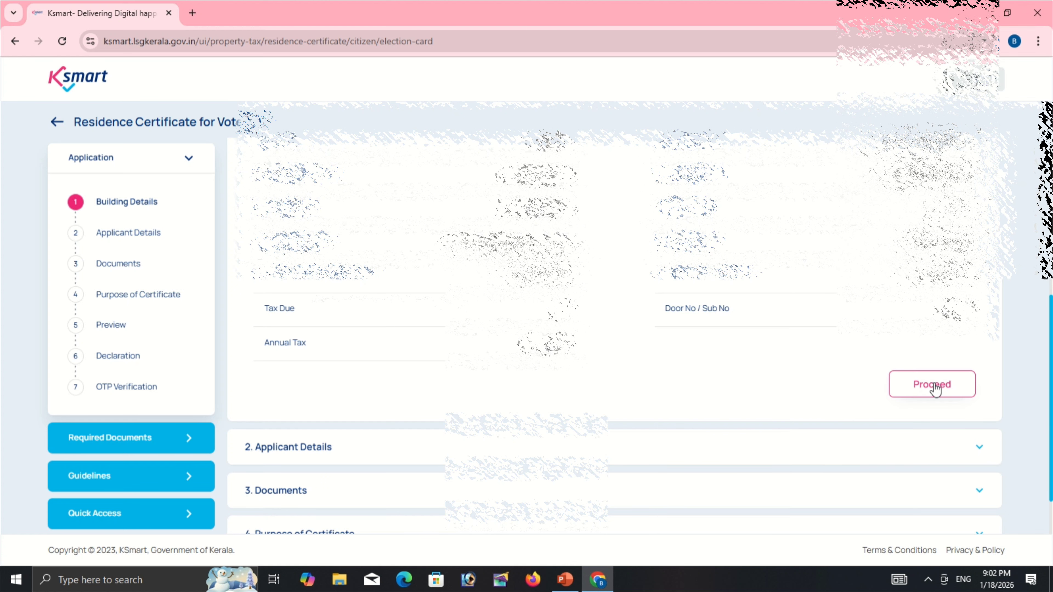
pyautogui.click(934, 386)
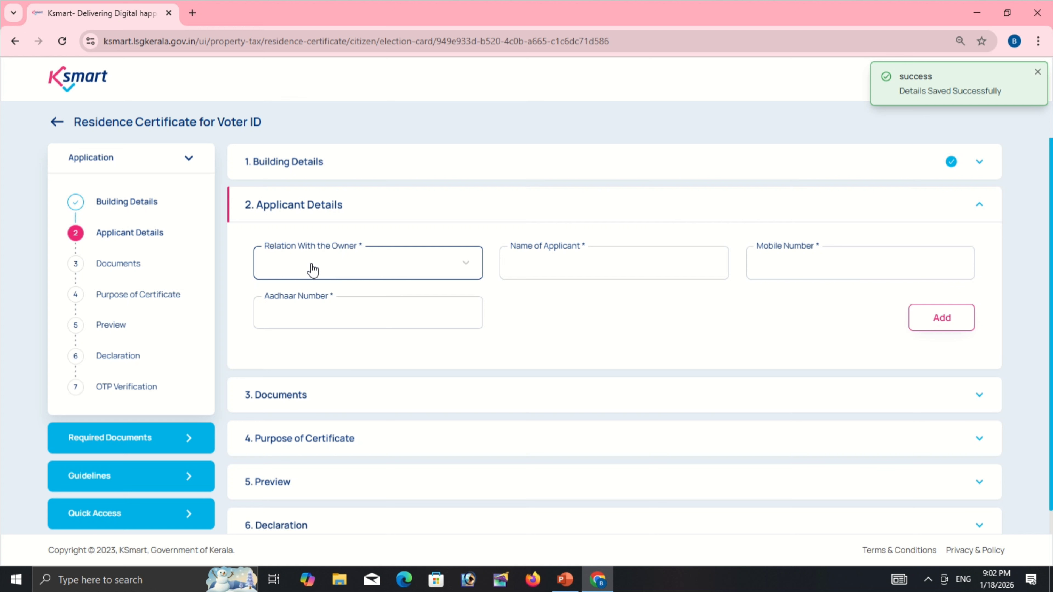
# - Set the applicant's relation with the owner to Son
pyautogui.click(311, 270)
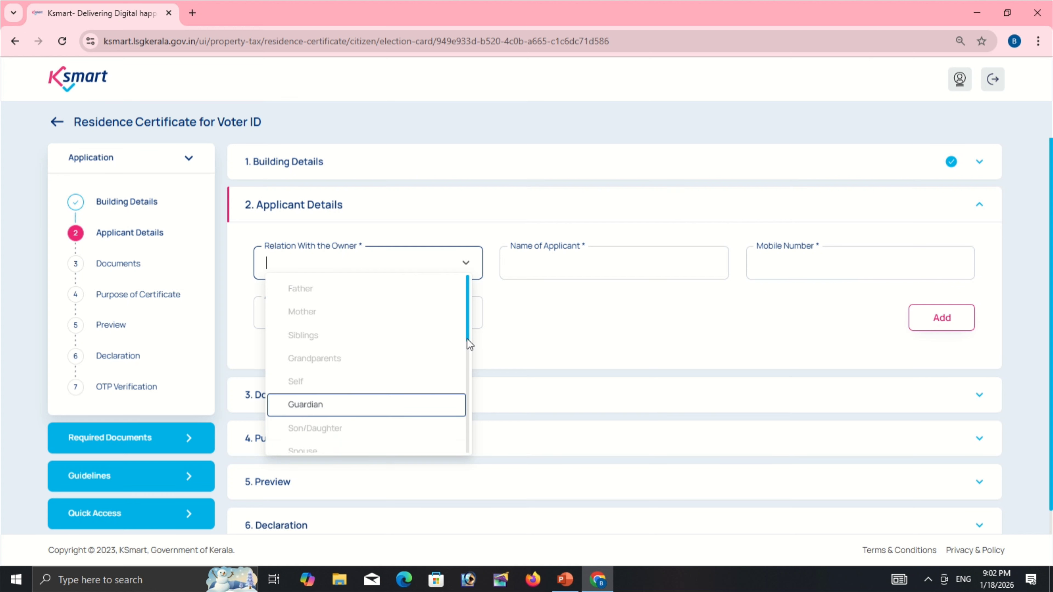
pyautogui.moveTo(467, 338); pyautogui.dragTo(477, 414)
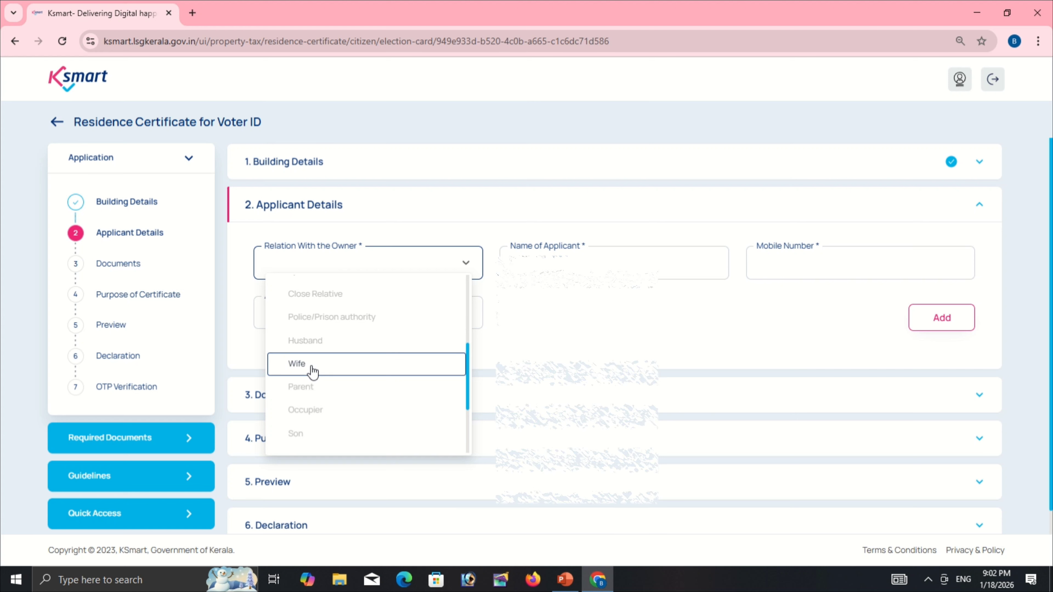
pyautogui.click(299, 435)
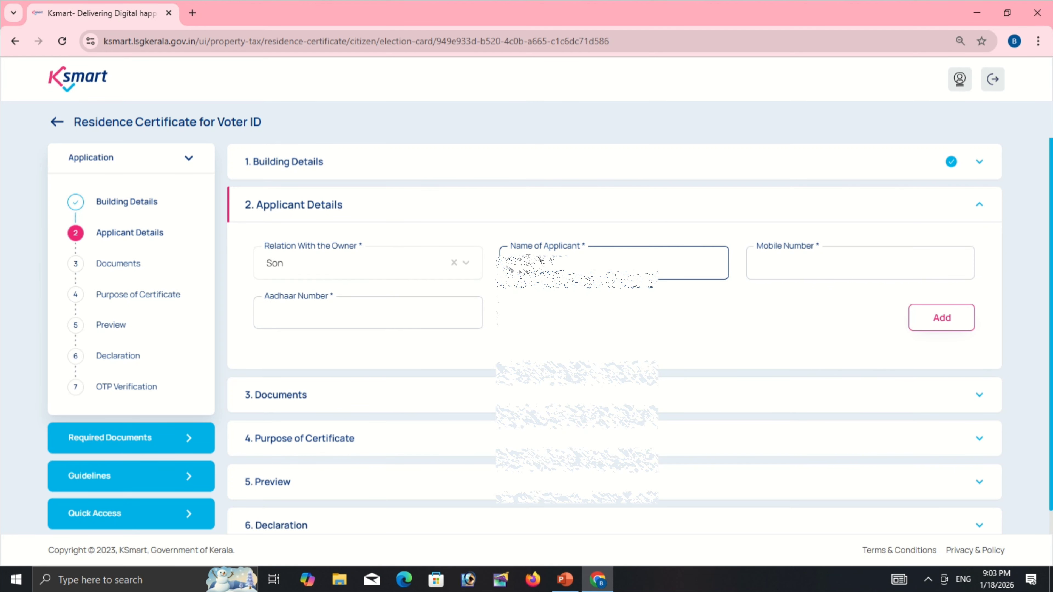
# - Enter the applicant's mobile and Aadhaar numbers and add them to the applicant list
pyautogui.click(769, 254)
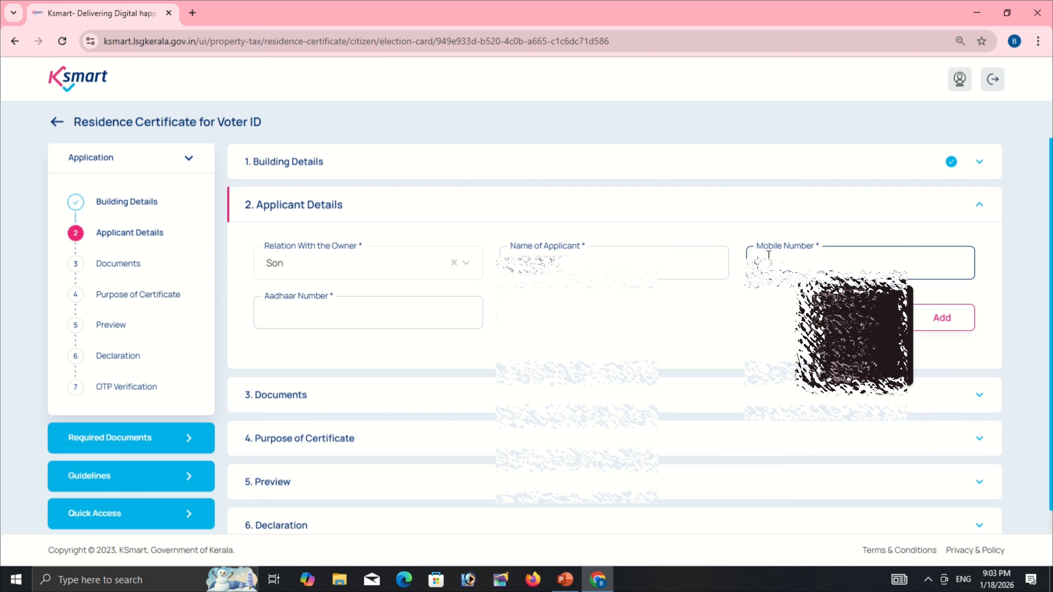
pyautogui.write('0')
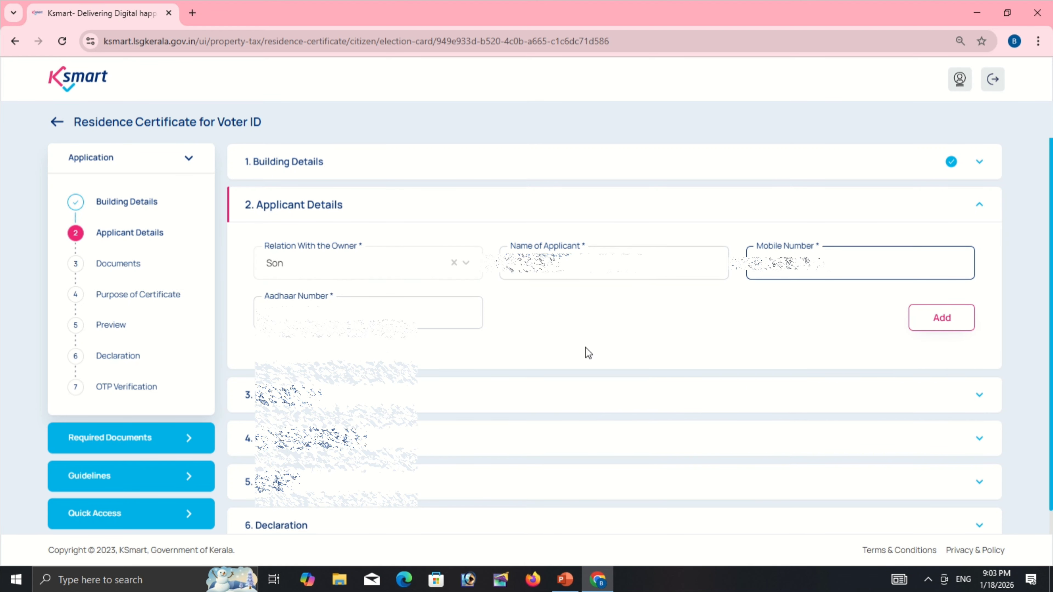
pyautogui.click(396, 319)
pyautogui.write('0000')
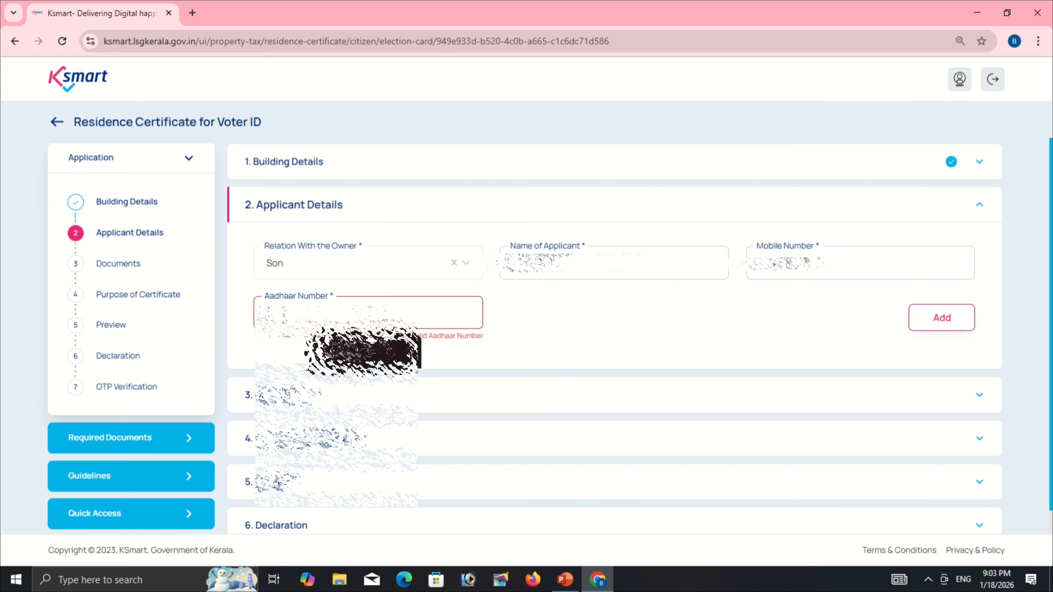
pyautogui.write('0000')
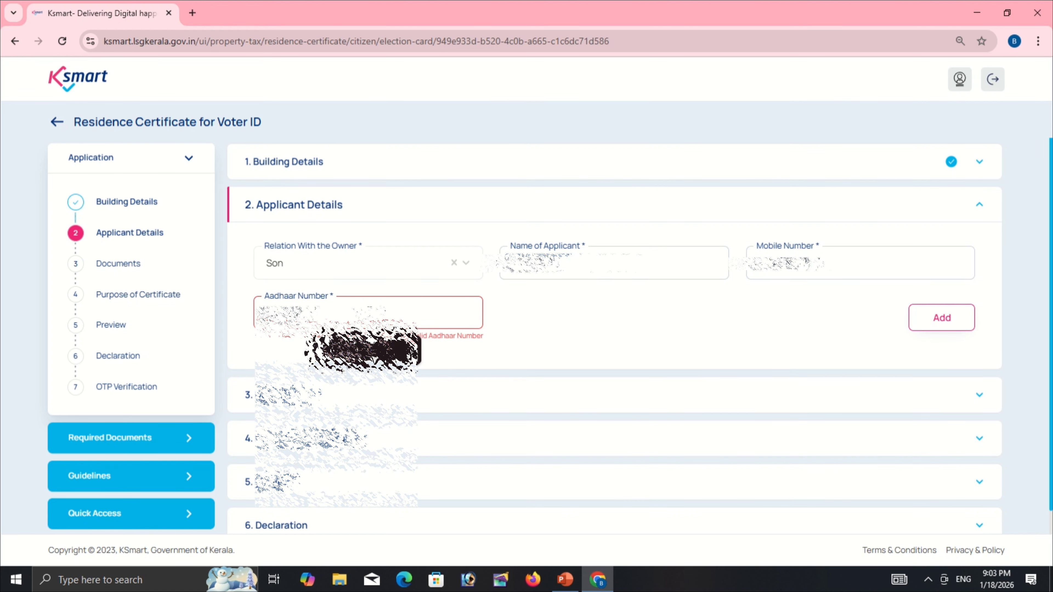
pyautogui.write('0000')
pyautogui.click(936, 322)
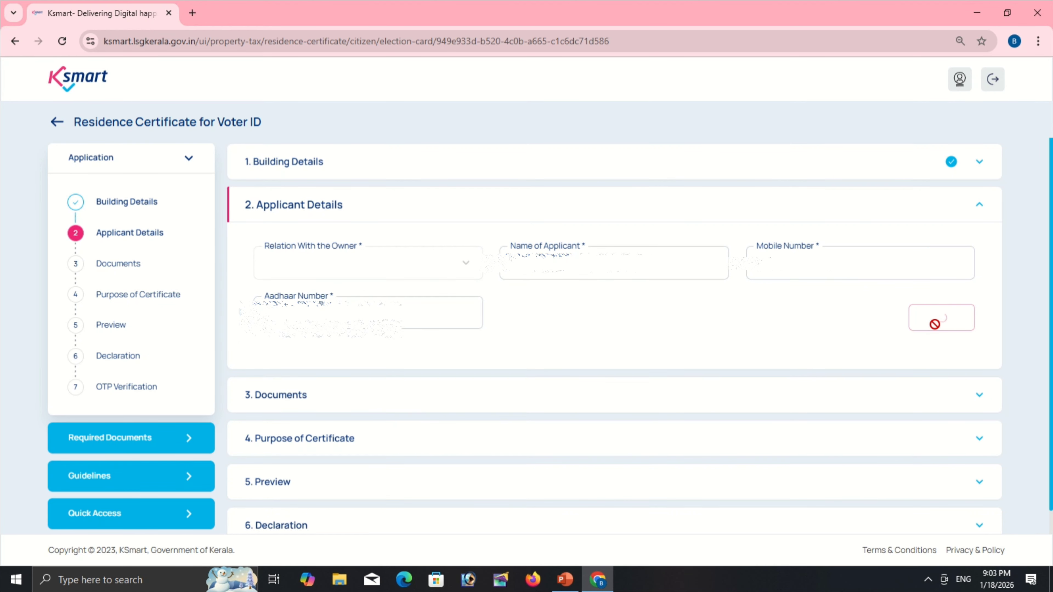
pyautogui.scroll(-3, 936, 331)
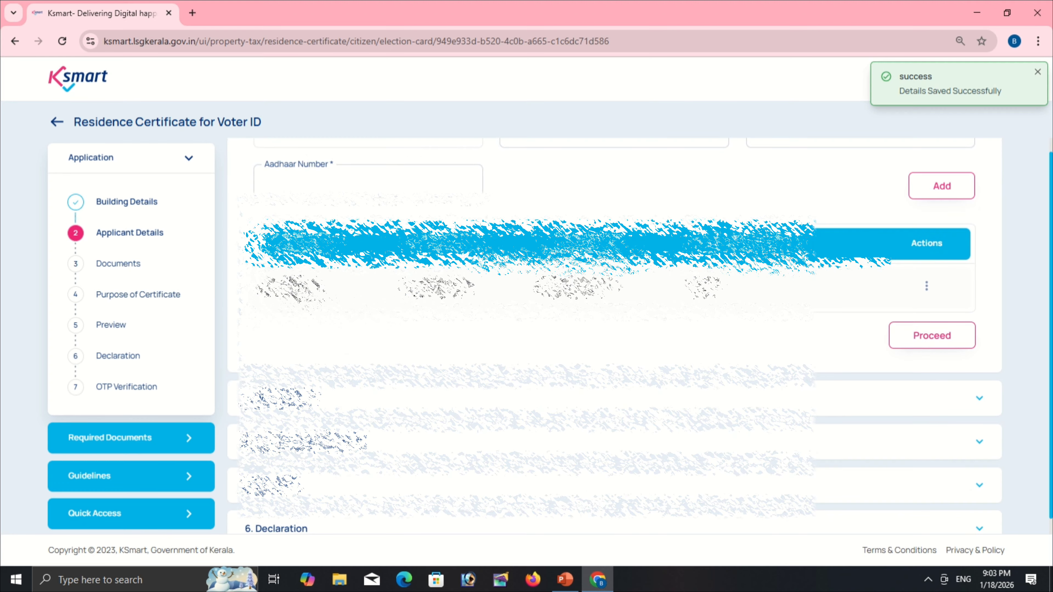
# - Move to Documents, choose Ration Card as the first document and fill its number
pyautogui.click(939, 343)
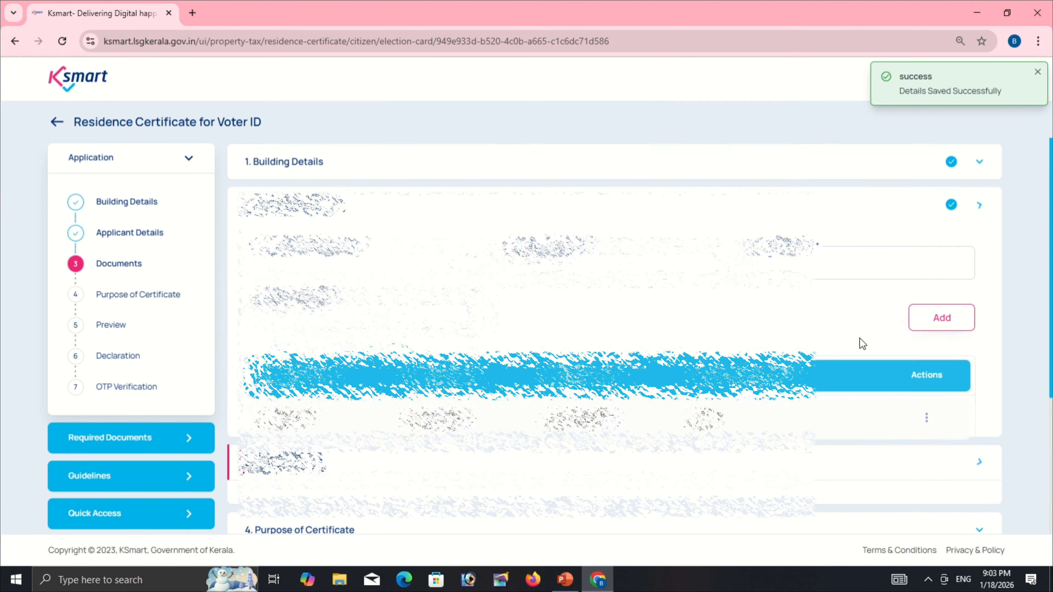
pyautogui.scroll(-2, 619, 359)
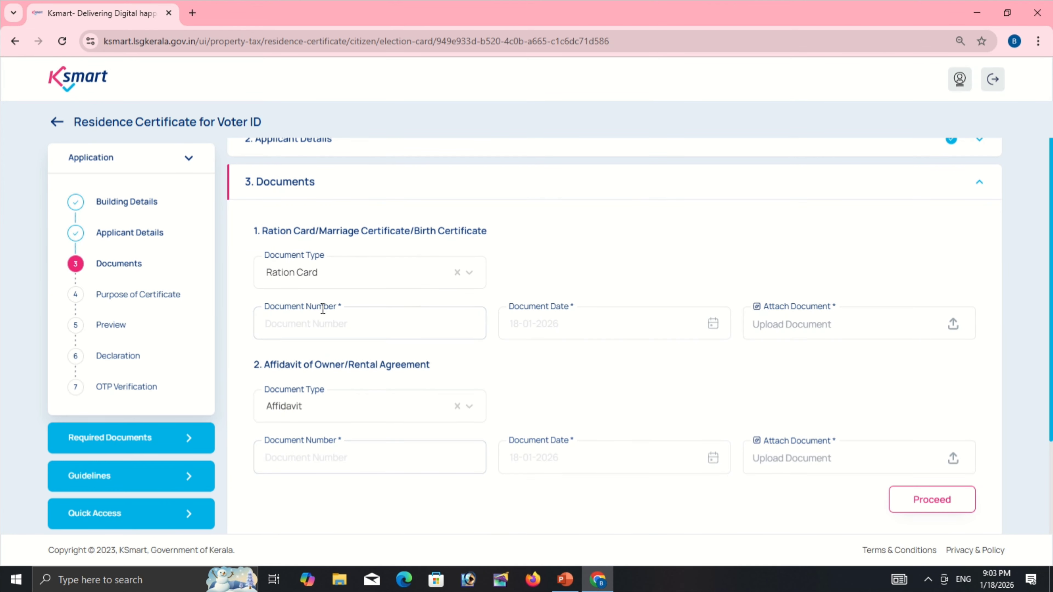
pyautogui.click(312, 273)
pyautogui.click(306, 299)
pyautogui.click(309, 324)
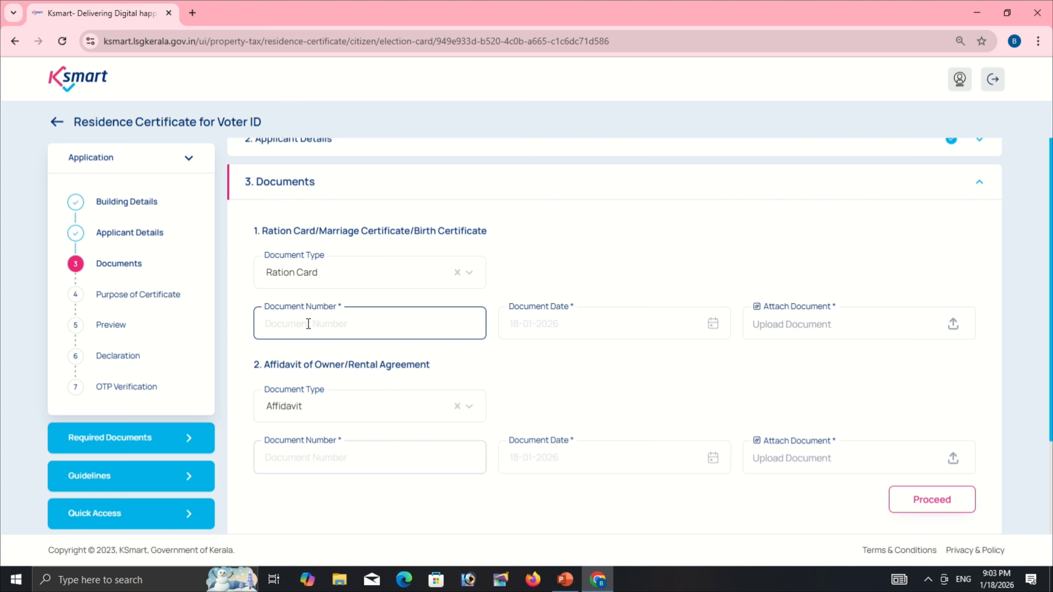
pyautogui.click(309, 324)
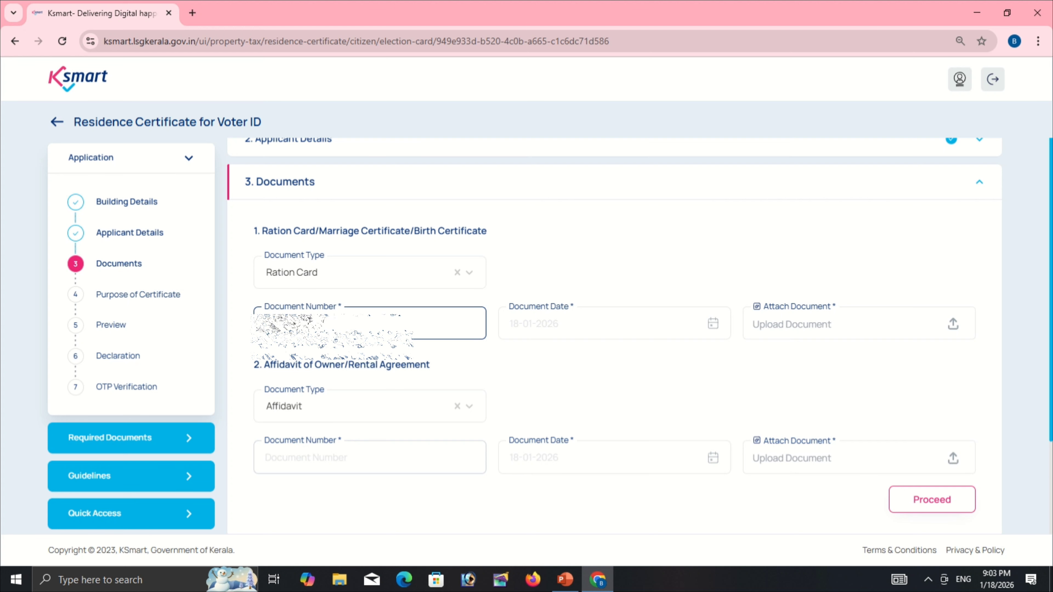
# - Date the ration card the 18th and upload its PDF
pyautogui.click(585, 331)
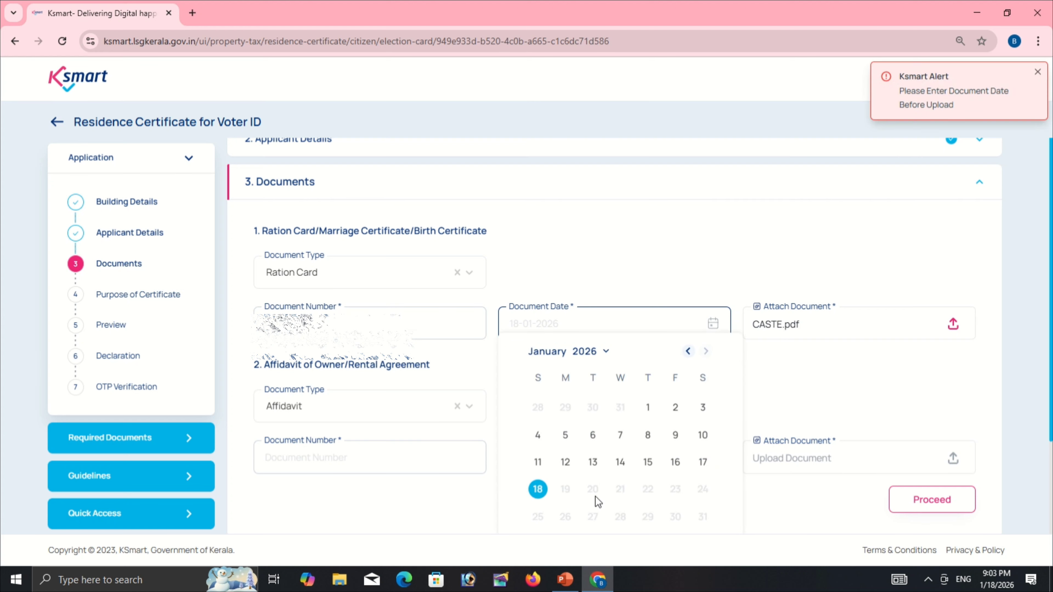
pyautogui.click(537, 489)
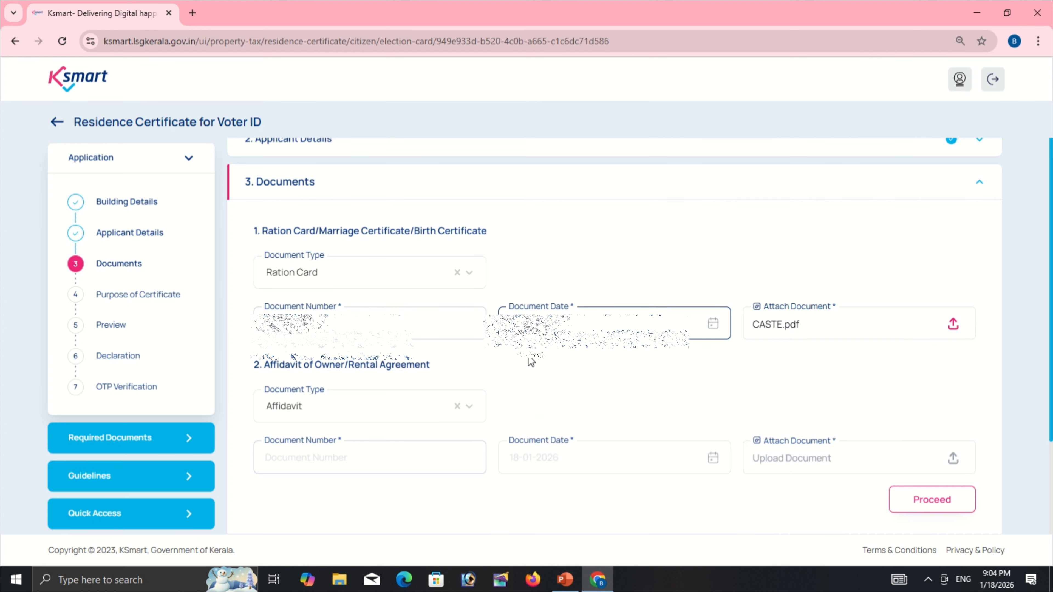
pyautogui.click(932, 320)
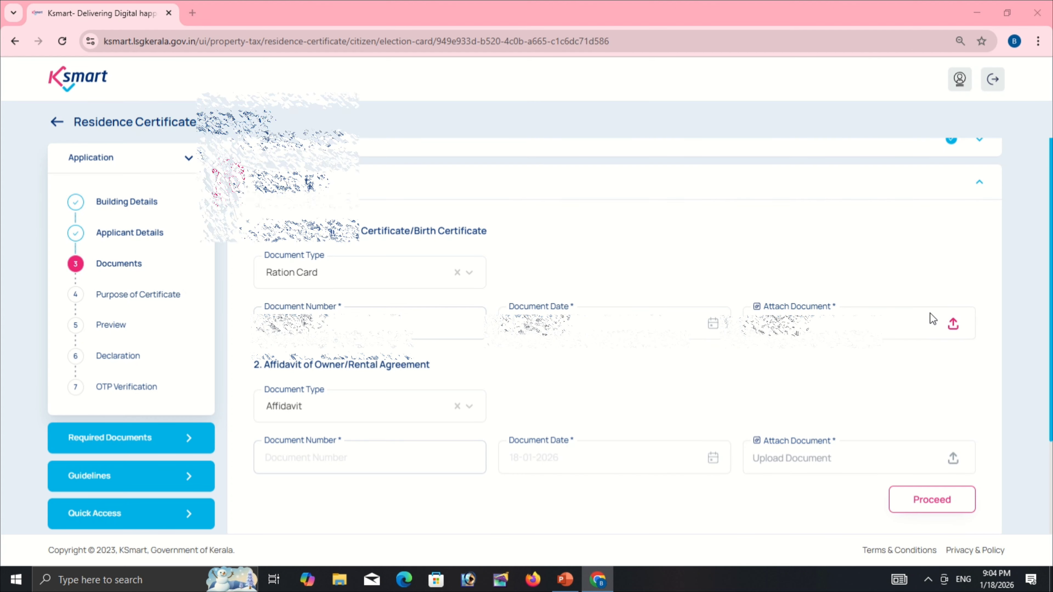
pyautogui.click(303, 134)
pyautogui.click(512, 275)
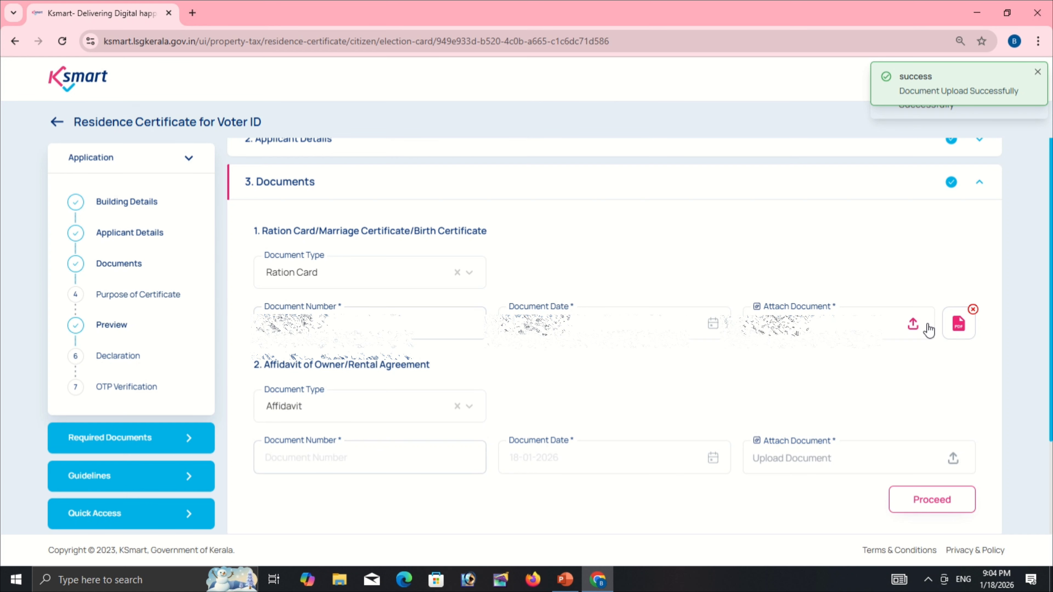
pyautogui.click(960, 326)
pyautogui.scroll(-5, 439, 375)
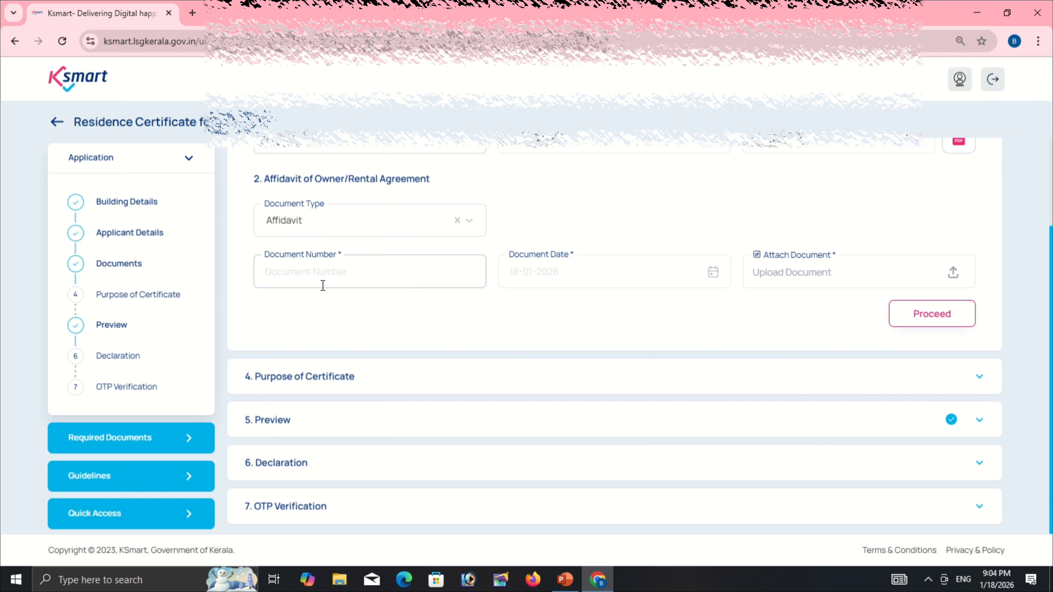
# - Give the Affidavit document number 00, a document date and an attached PDF
pyautogui.click(304, 277)
pyautogui.write('00')
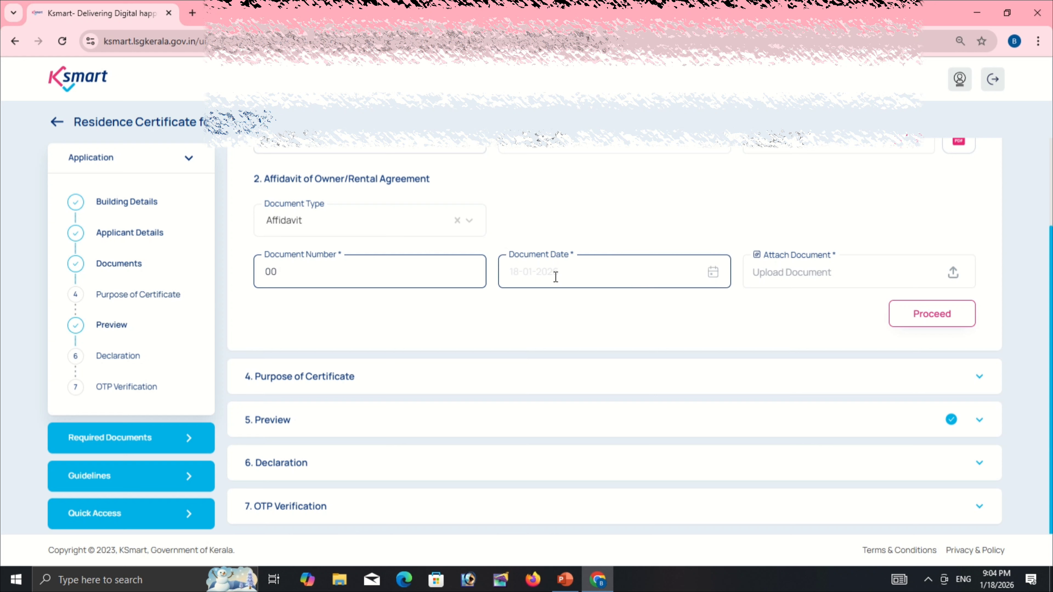
pyautogui.click(549, 270)
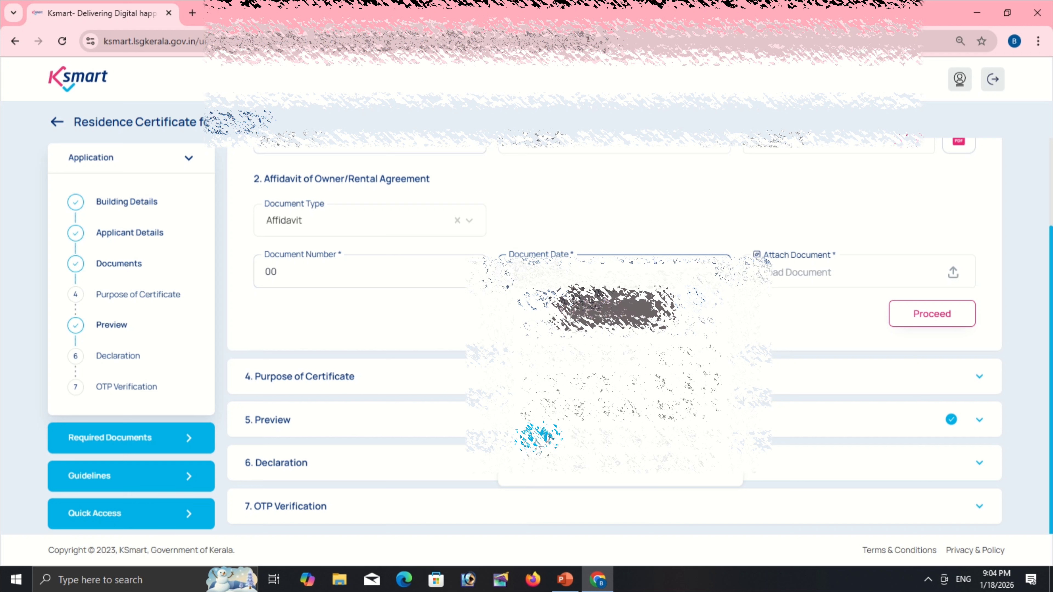
pyautogui.click(539, 435)
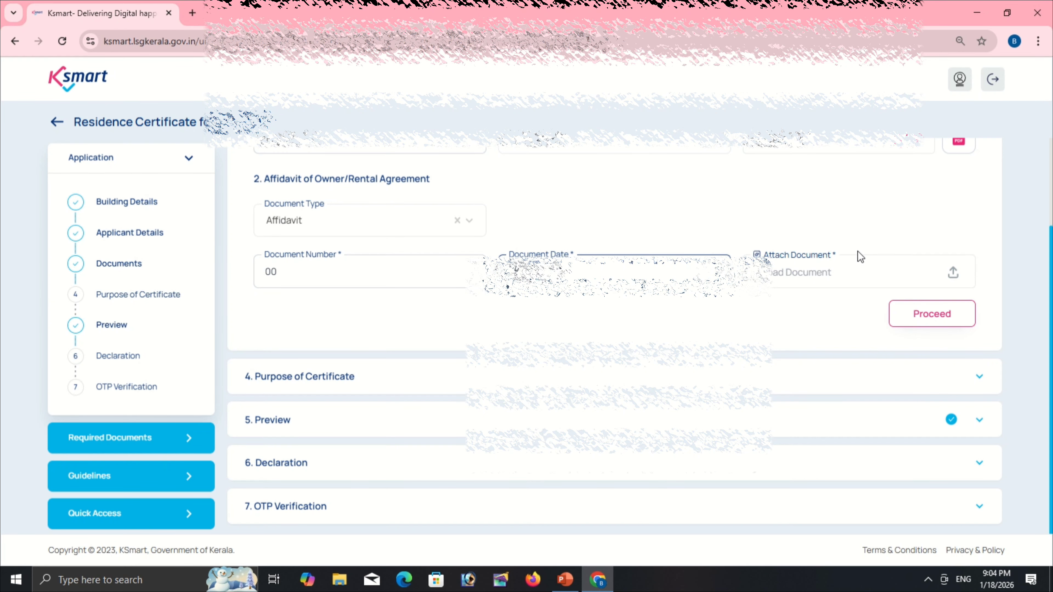
pyautogui.click(821, 274)
pyautogui.doubleClick(249, 149)
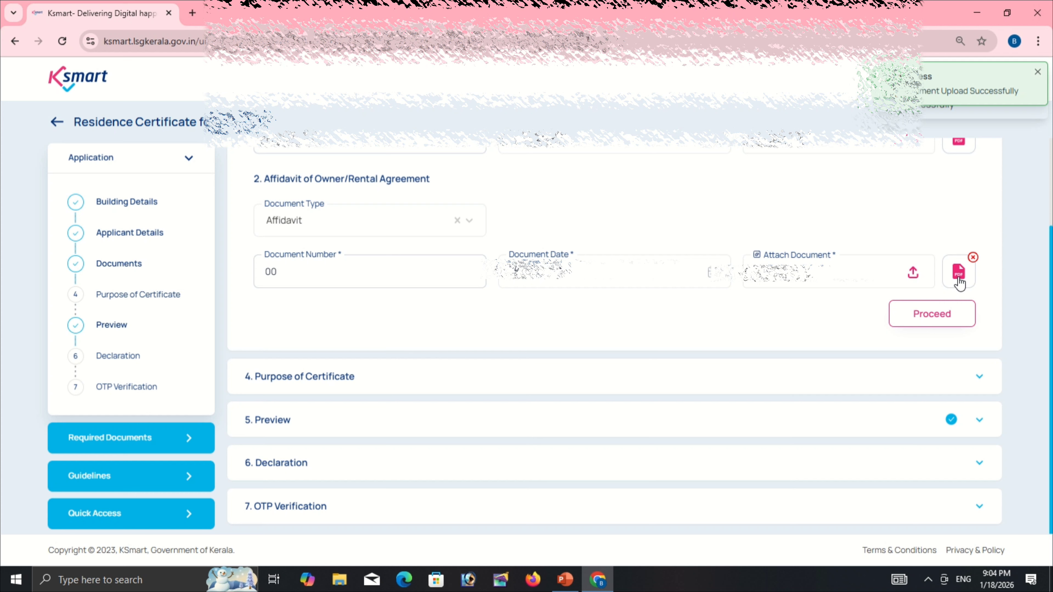
# - Confirm the documents and Election Identity Card purpose, review the preview, and continue to Declaration
pyautogui.click(932, 318)
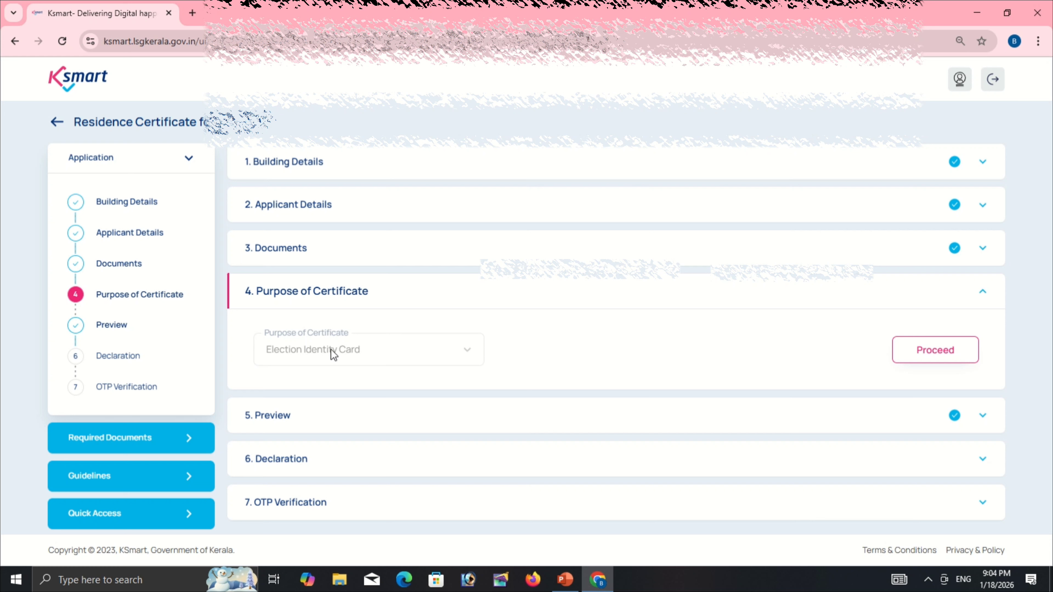
pyautogui.click(931, 356)
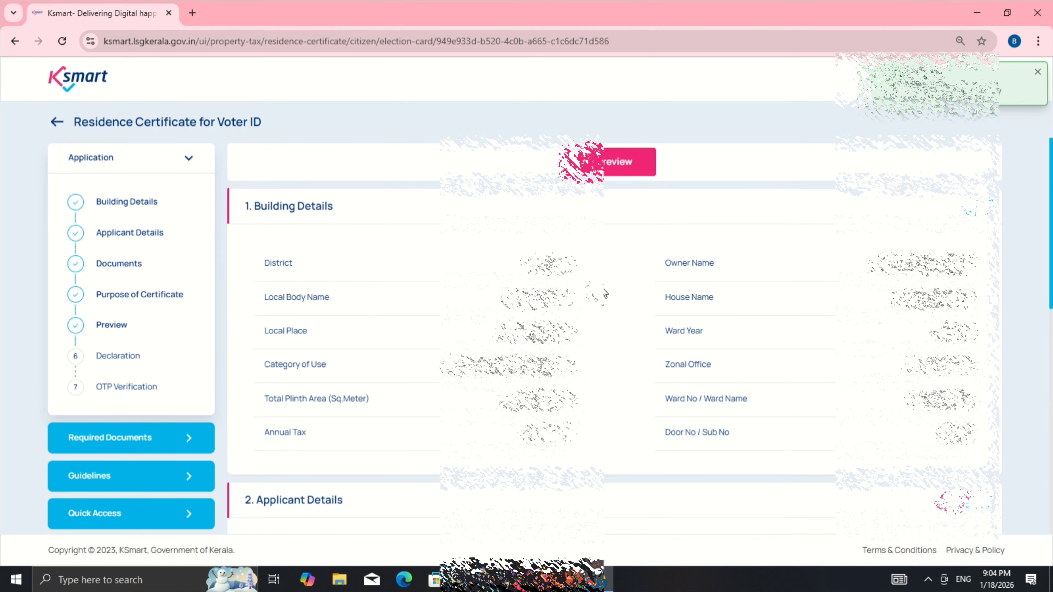
pyautogui.scroll(-2, 585, 294)
pyautogui.scroll(-3, 677, 371)
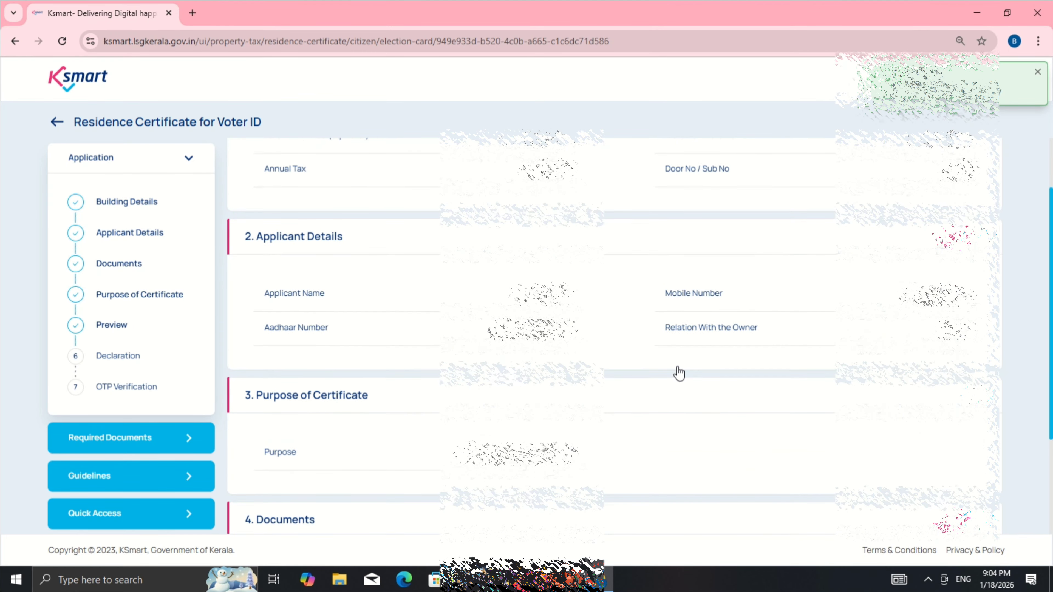
pyautogui.scroll(-6, 640, 279)
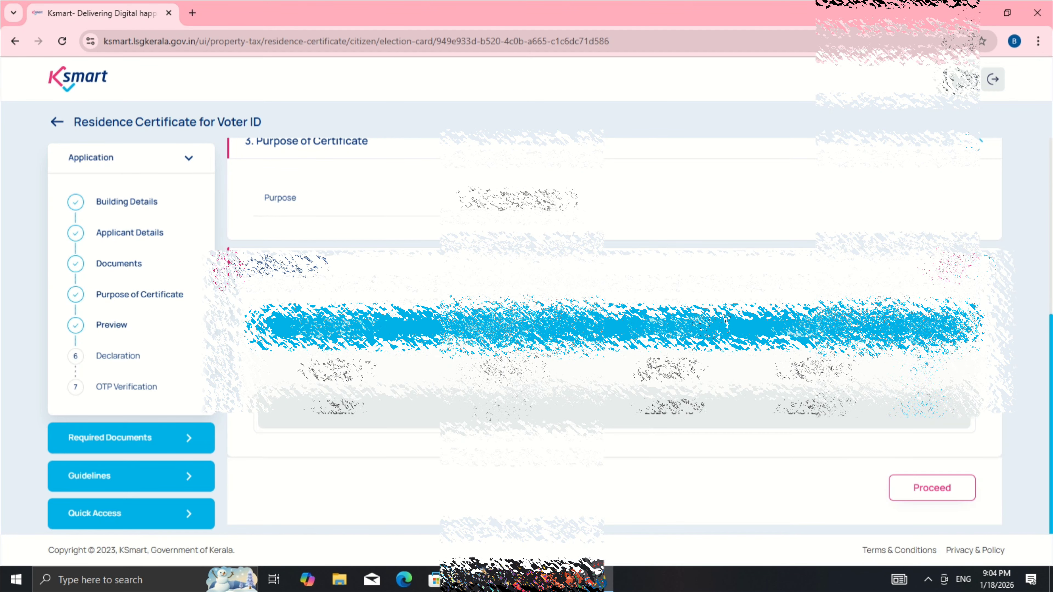
pyautogui.click(932, 489)
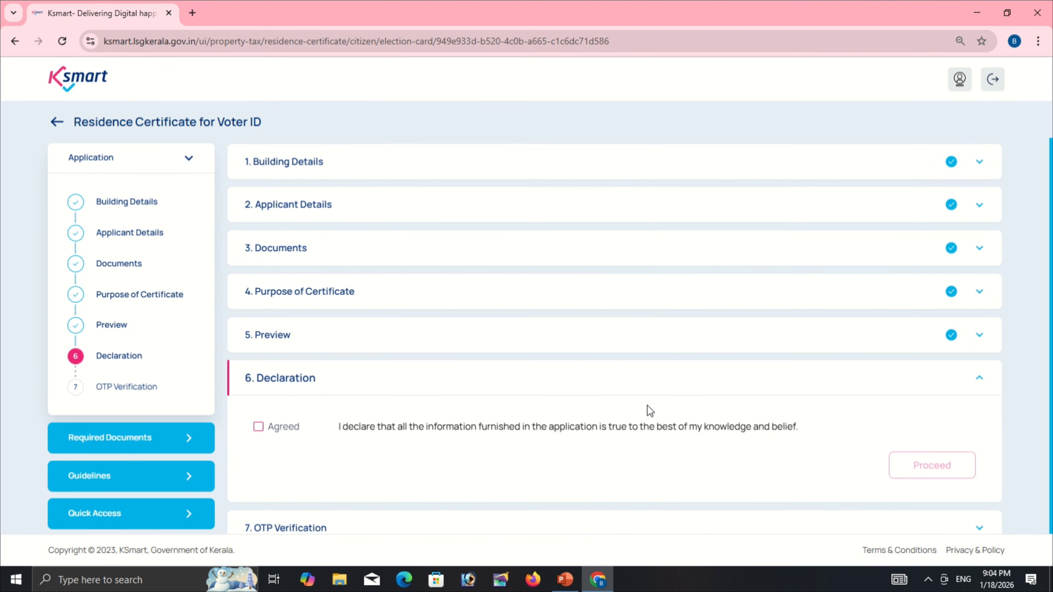
# - Agree to the declaration and save it to reach OTP verification
pyautogui.click(257, 404)
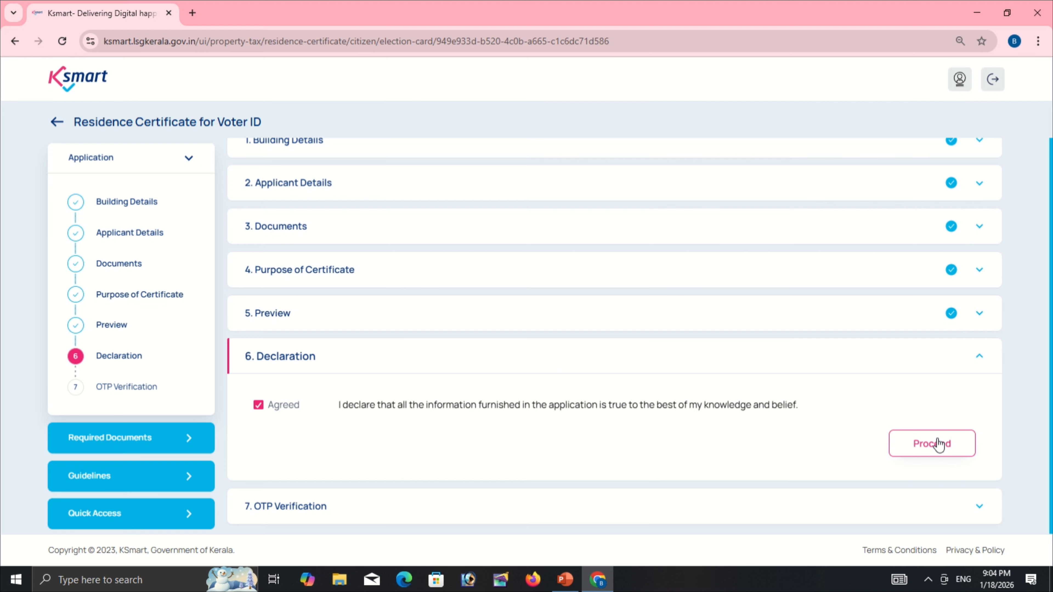
pyautogui.click(938, 444)
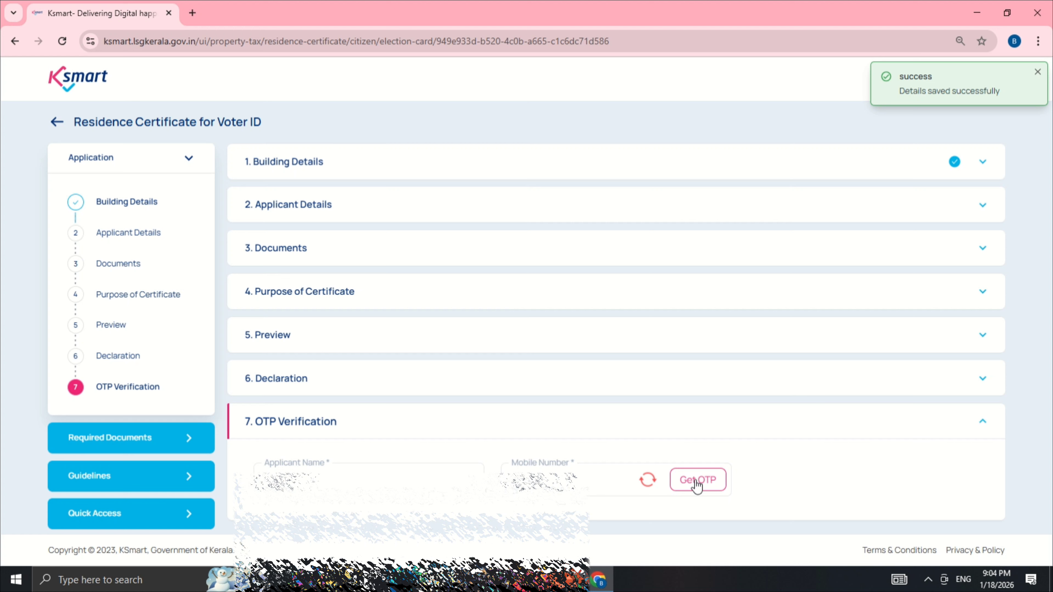
# - Request an OTP for the applicant's mobile, then enter and verify the received code
pyautogui.click(696, 481)
pyautogui.click(804, 480)
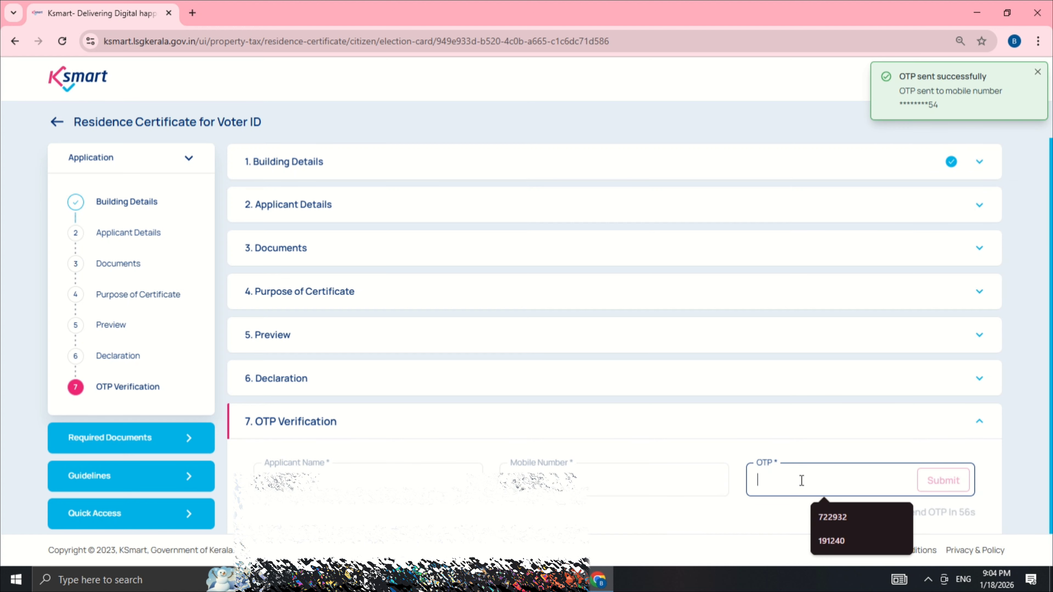
pyautogui.click(945, 481)
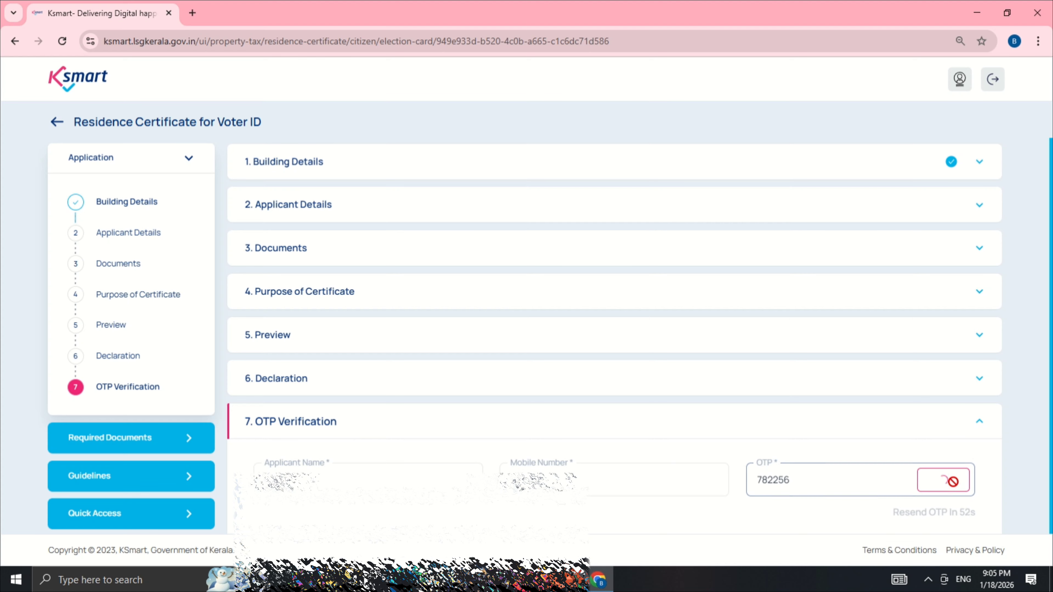
pyautogui.scroll(-1, 963, 468)
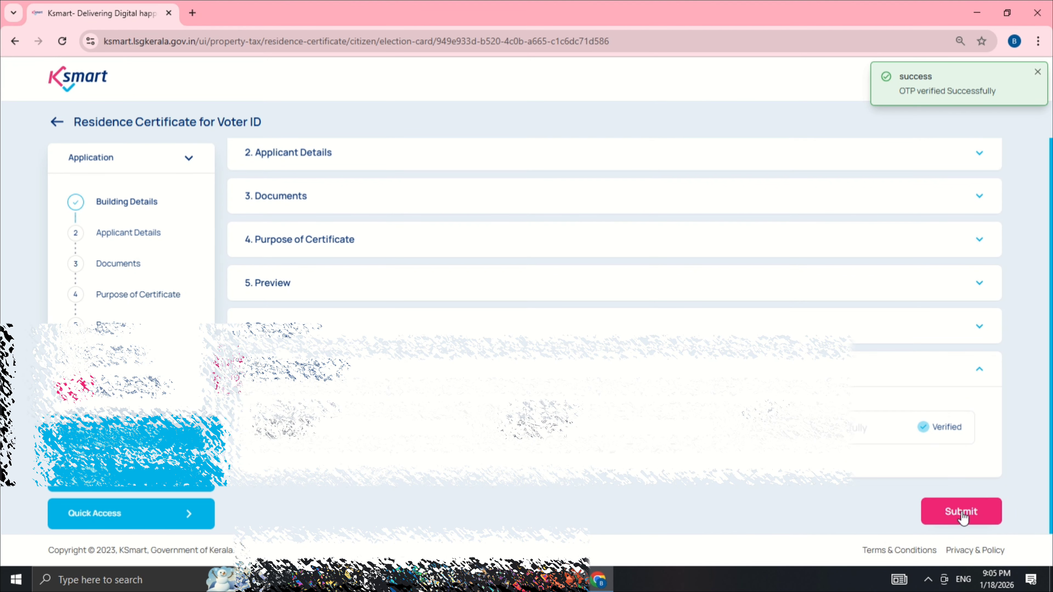